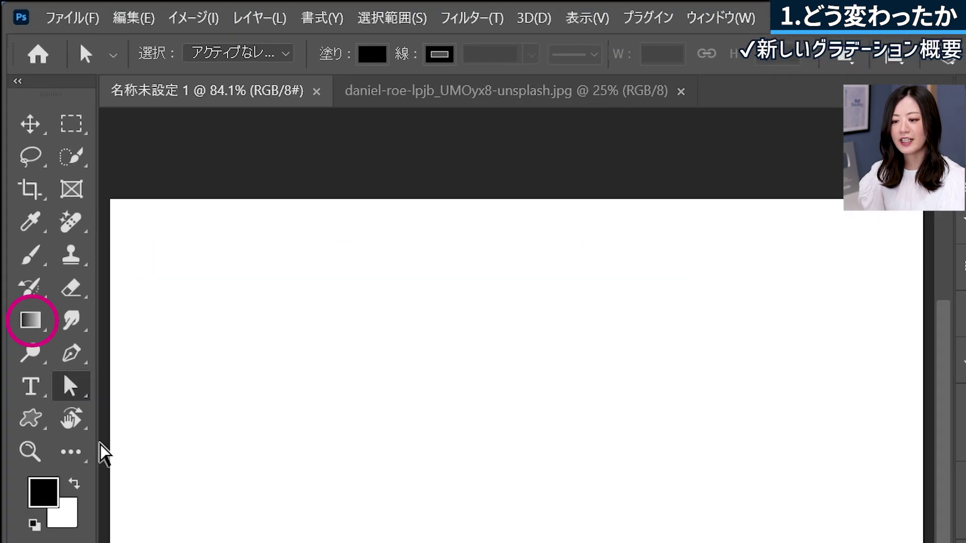
Select the Gradient Tool, check its tool flyout and Edit Toolbar option, then keep Gradient active
{"action": "left_click", "coordinate": [47, 332]}
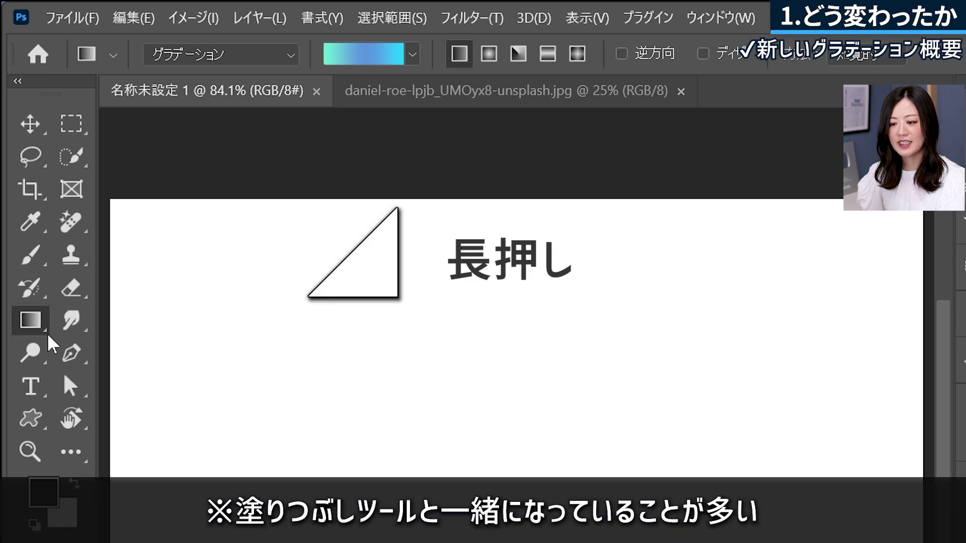
{"action": "left_click", "coordinate": [31, 321]}
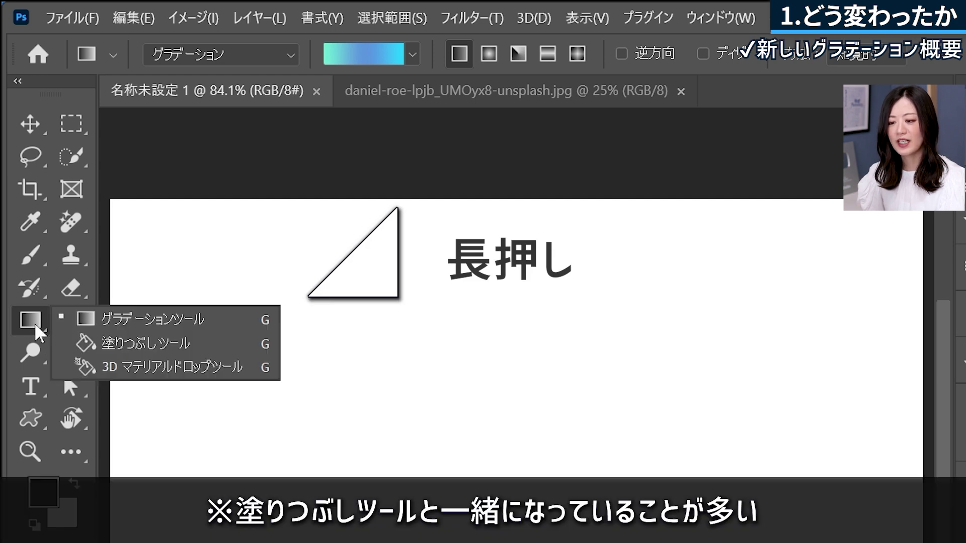
{"action": "left_click", "coordinate": [88, 320]}
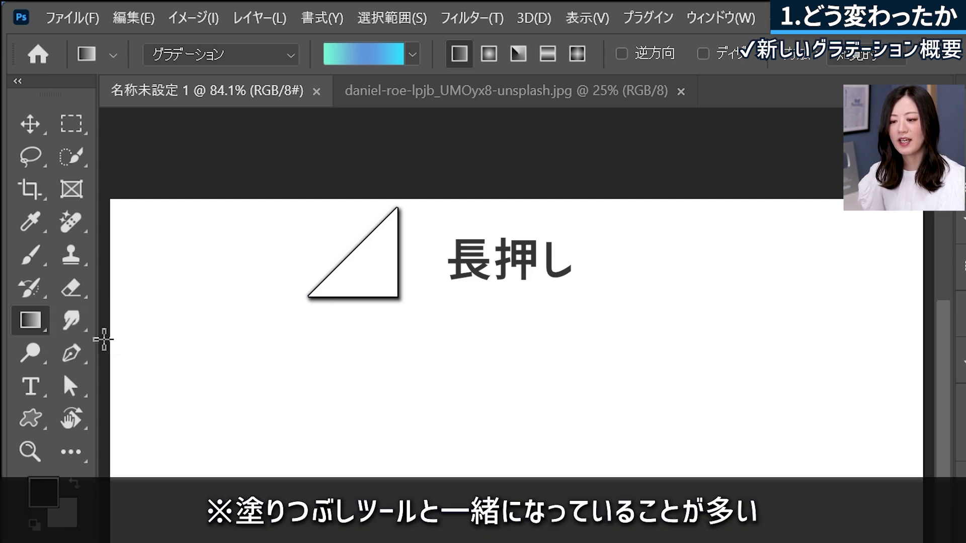
{"action": "left_click", "coordinate": [79, 451]}
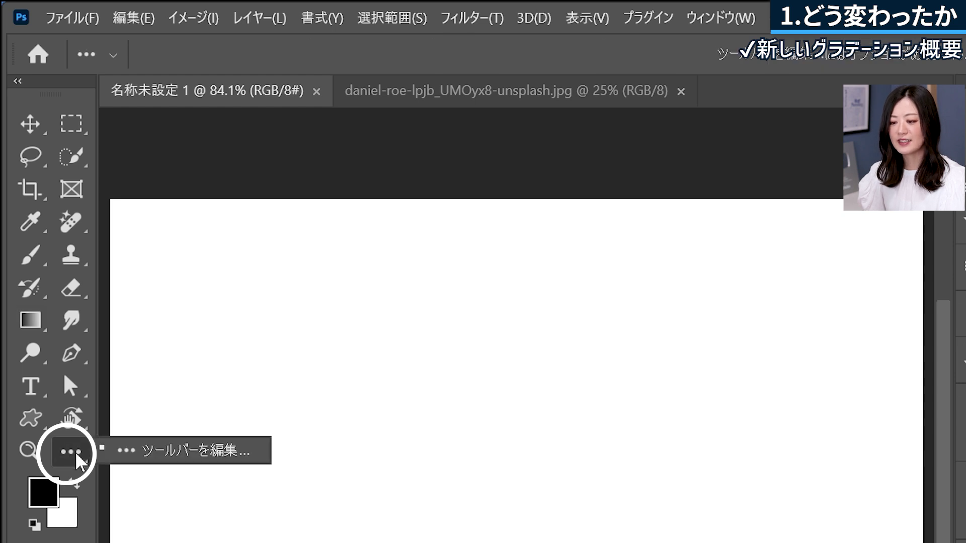
{"action": "left_click", "coordinate": [31, 321]}
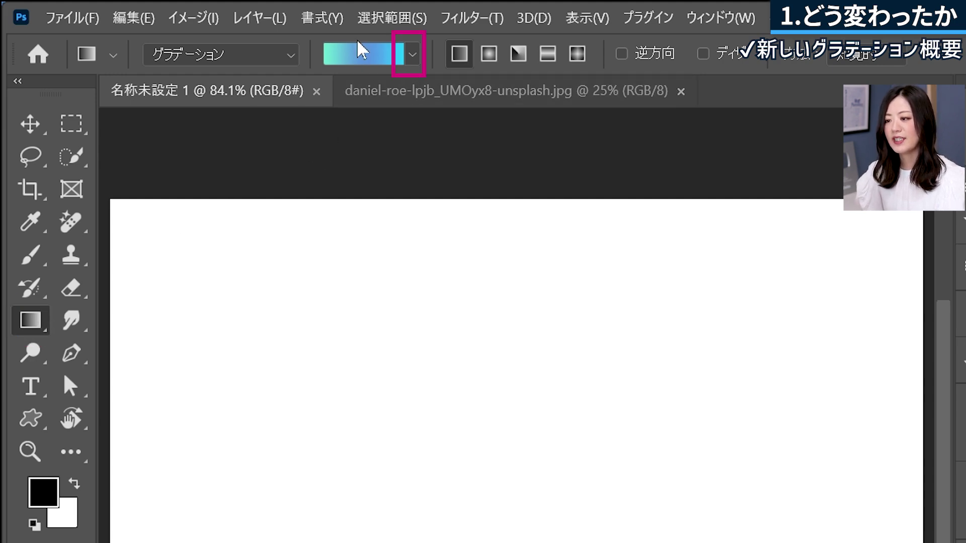
{"action": "left_click", "coordinate": [414, 60]}
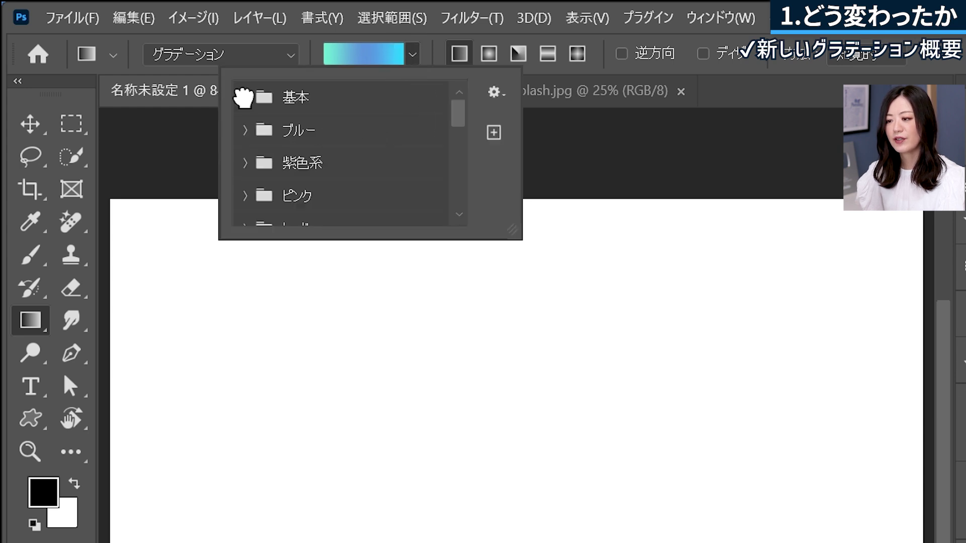
{"action": "left_click", "coordinate": [245, 98]}
{"action": "left_click", "coordinate": [245, 167]}
{"action": "scroll", "coordinate": [243, 168], "scroll_direction": "down", "scroll_amount": 2}
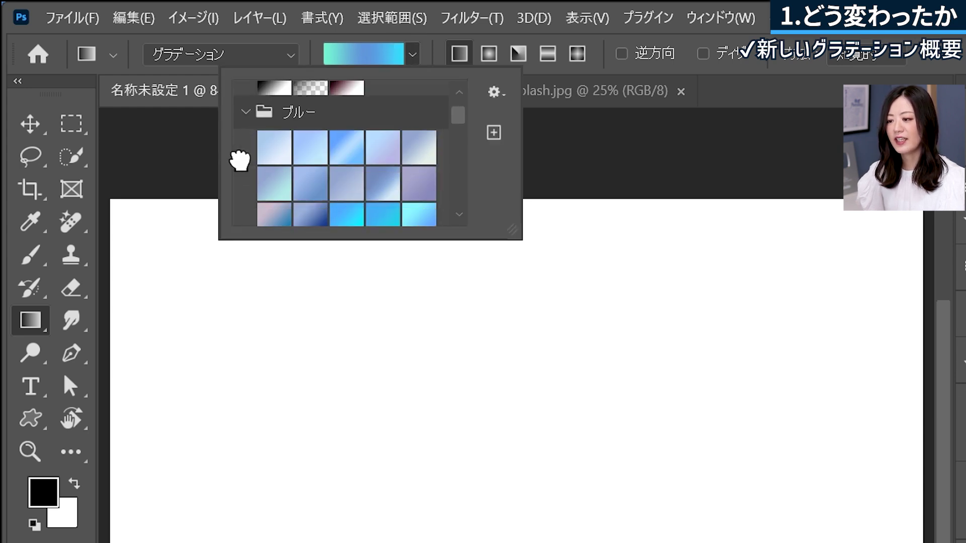
{"action": "scroll", "coordinate": [243, 169], "scroll_direction": "down", "scroll_amount": 2}
{"action": "scroll", "coordinate": [243, 169], "scroll_direction": "down", "scroll_amount": 1}
{"action": "scroll", "coordinate": [246, 170], "scroll_direction": "down", "scroll_amount": 2}
{"action": "scroll", "coordinate": [247, 170], "scroll_direction": "down", "scroll_amount": 2}
{"action": "scroll", "coordinate": [247, 170], "scroll_direction": "down", "scroll_amount": 1}
{"action": "left_click", "coordinate": [245, 163]}
{"action": "scroll", "coordinate": [250, 169], "scroll_direction": "down", "scroll_amount": 1}
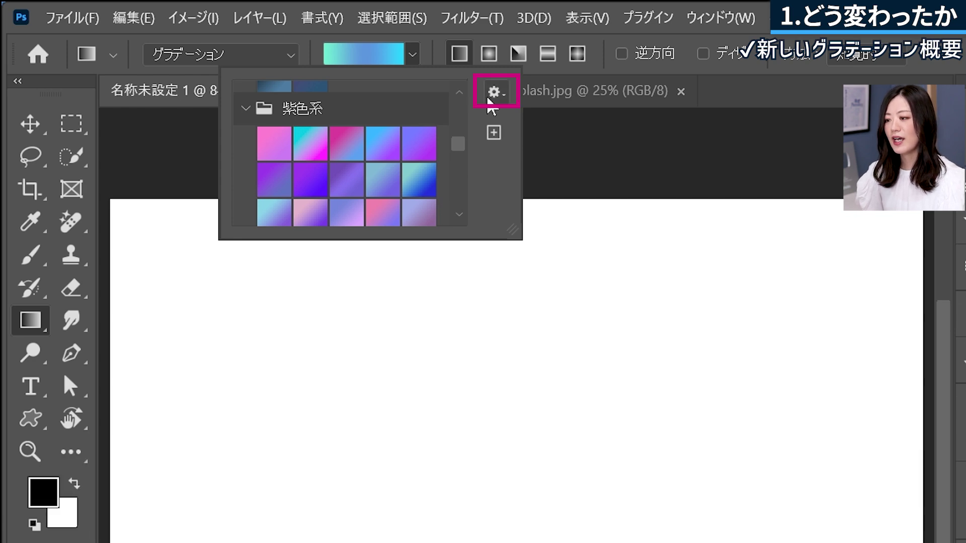
{"action": "left_click", "coordinate": [493, 93]}
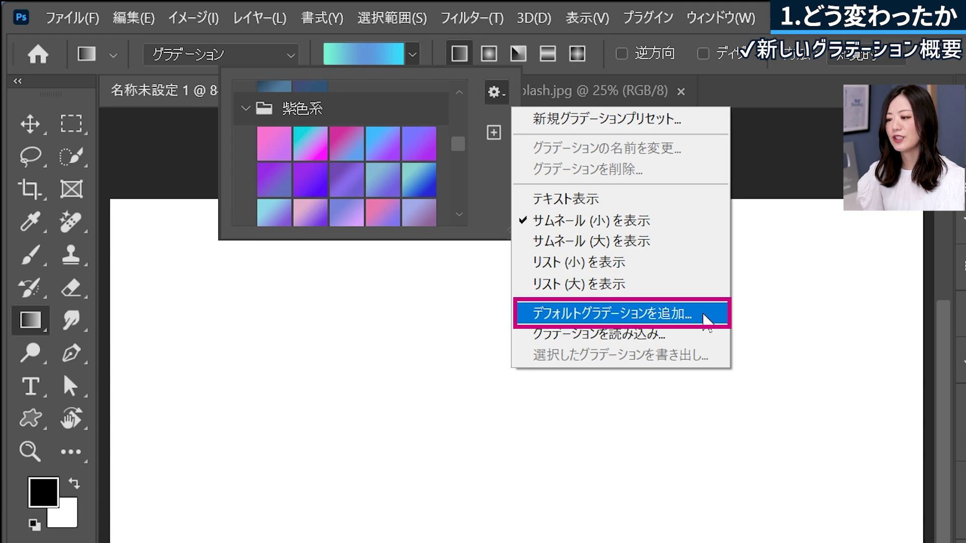
{"action": "left_click", "coordinate": [494, 92]}
{"action": "left_click", "coordinate": [396, 62]}
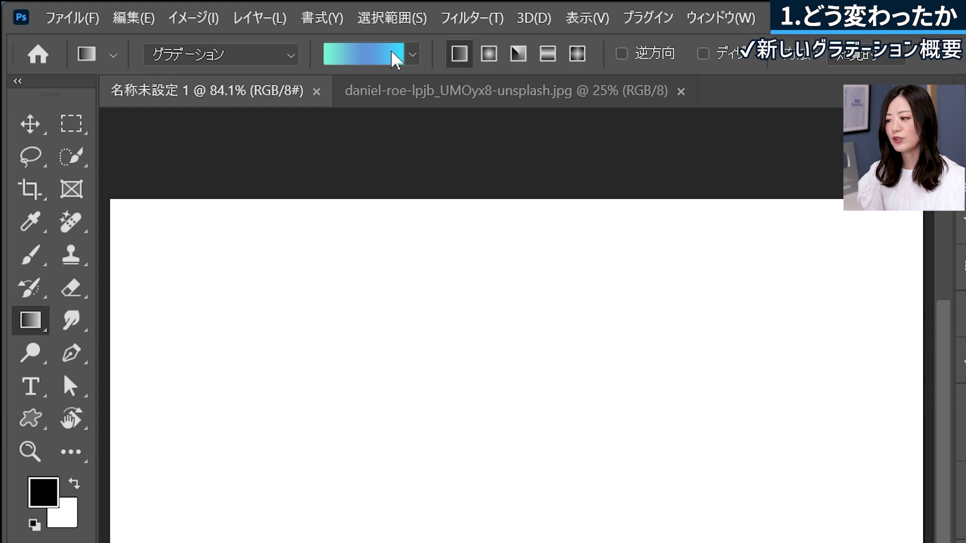
{"action": "left_click", "coordinate": [598, 19]}
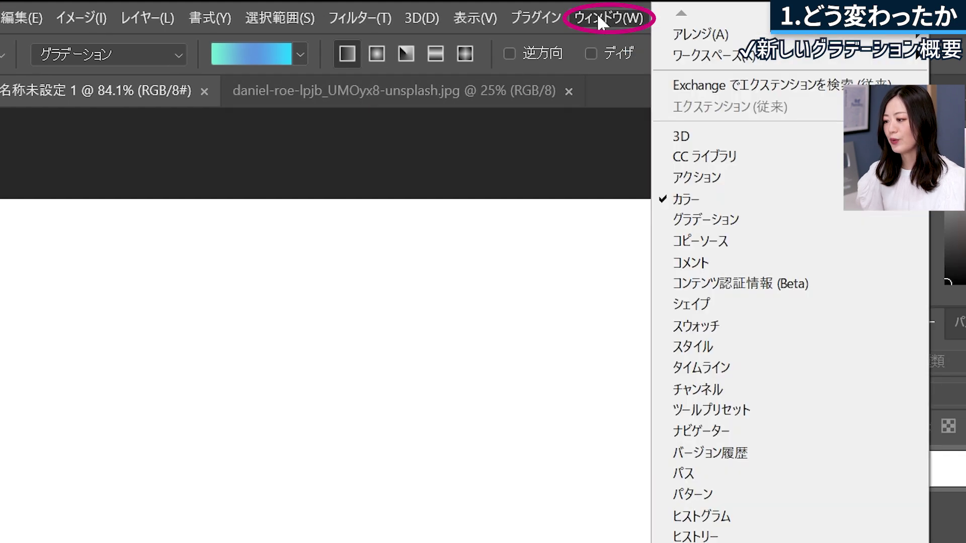
Load the Legacy Gradients presets from the Gradients panel menu, then collapse the panel
{"action": "left_click", "coordinate": [774, 226]}
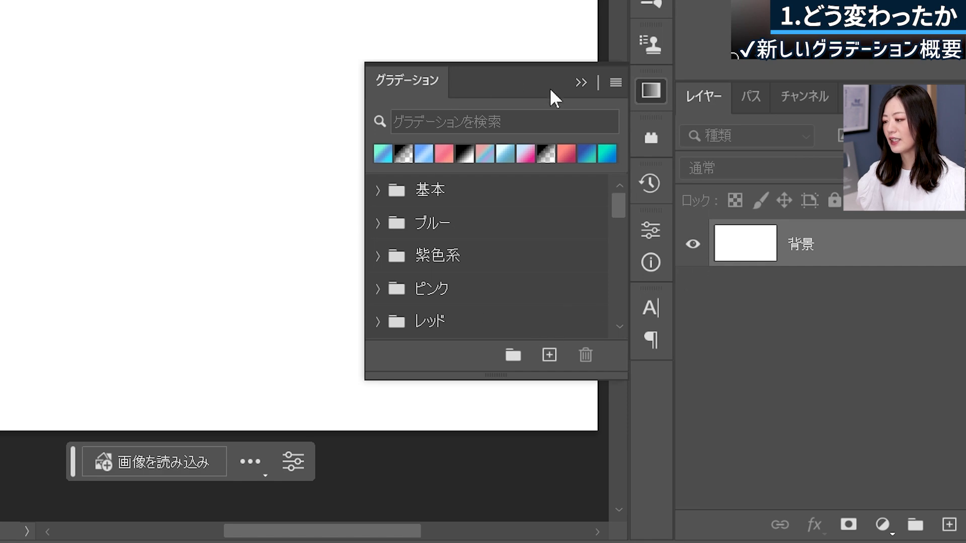
{"action": "left_click", "coordinate": [616, 84]}
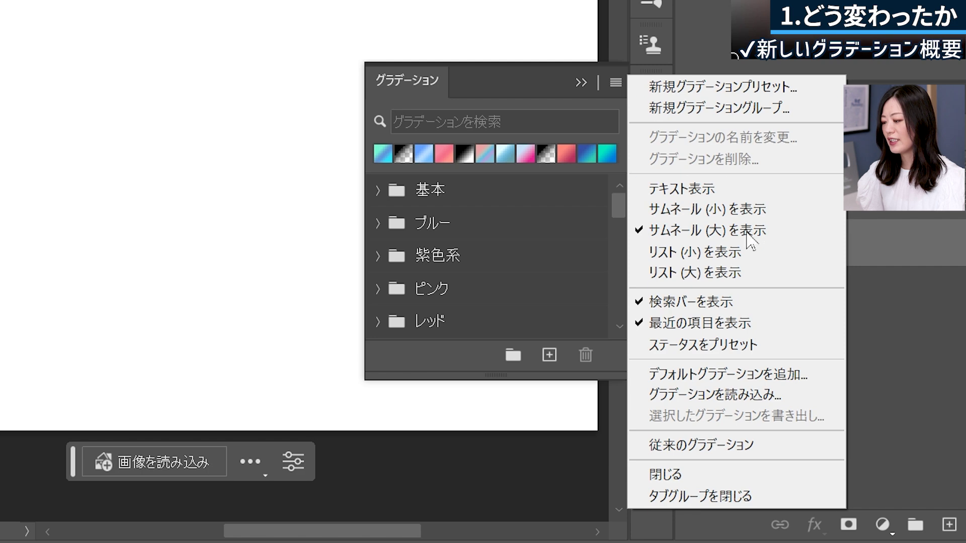
{"action": "left_click", "coordinate": [764, 451]}
{"action": "mouse_move", "coordinate": [612, 204]}
{"action": "left_mouse_down"}
{"action": "mouse_move", "coordinate": [626, 204]}
{"action": "mouse_move", "coordinate": [632, 172]}
{"action": "left_mouse_up"}
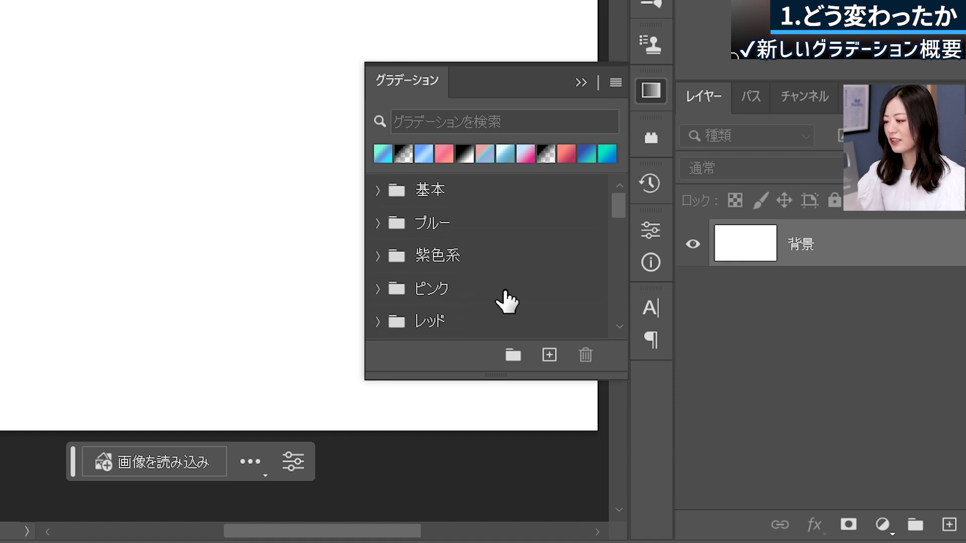
{"action": "left_click", "coordinate": [581, 82]}
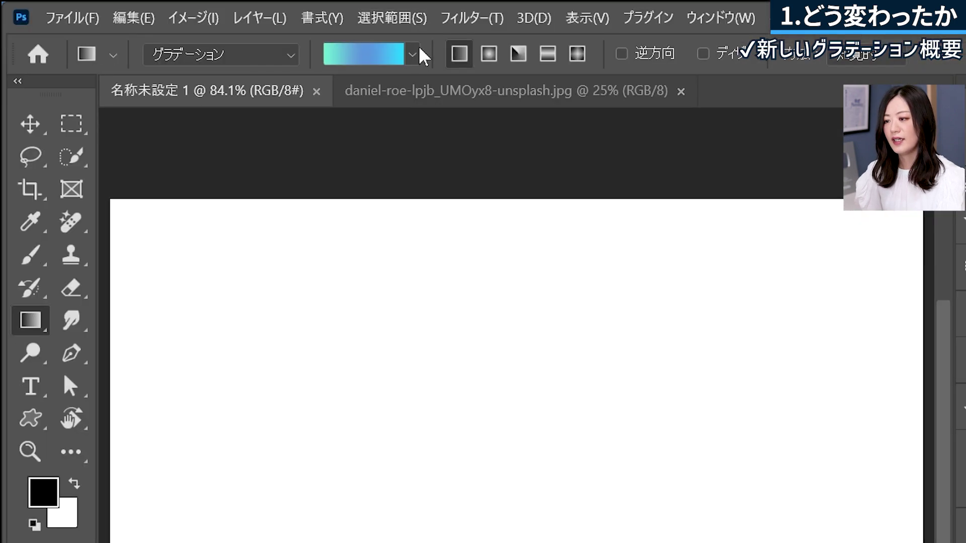
{"action": "left_click", "coordinate": [412, 54]}
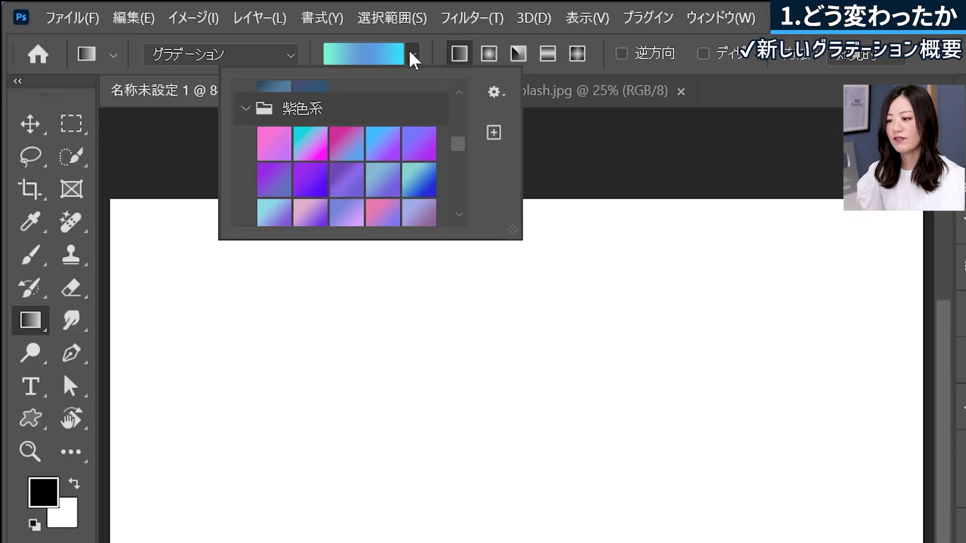
Drag a horizontal gradient with the Purple folder's cyan-magenta preset, creating layer グラデーション 1
{"action": "left_click", "coordinate": [307, 160]}
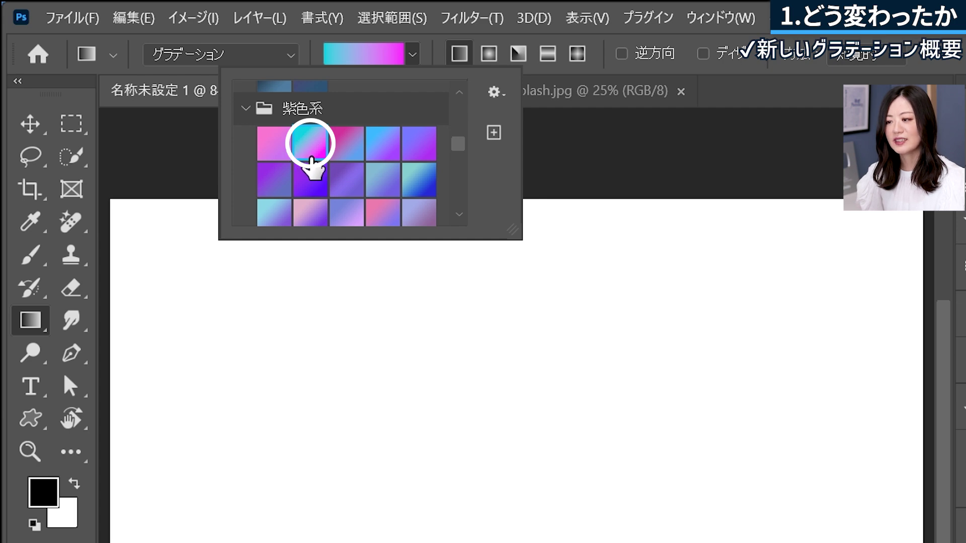
{"action": "left_click", "coordinate": [413, 54]}
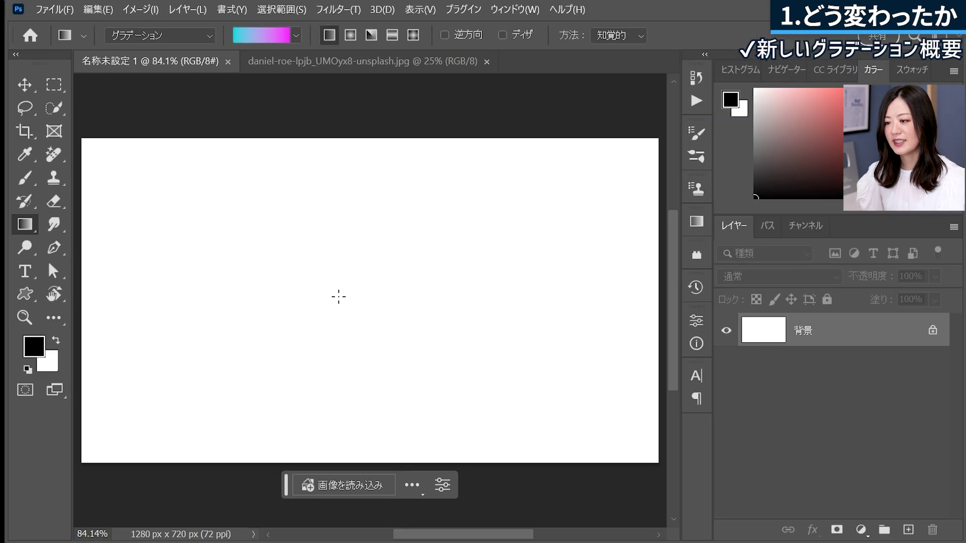
{"action": "left_click_drag", "start_coordinate": [126, 295], "coordinate": [628, 292]}
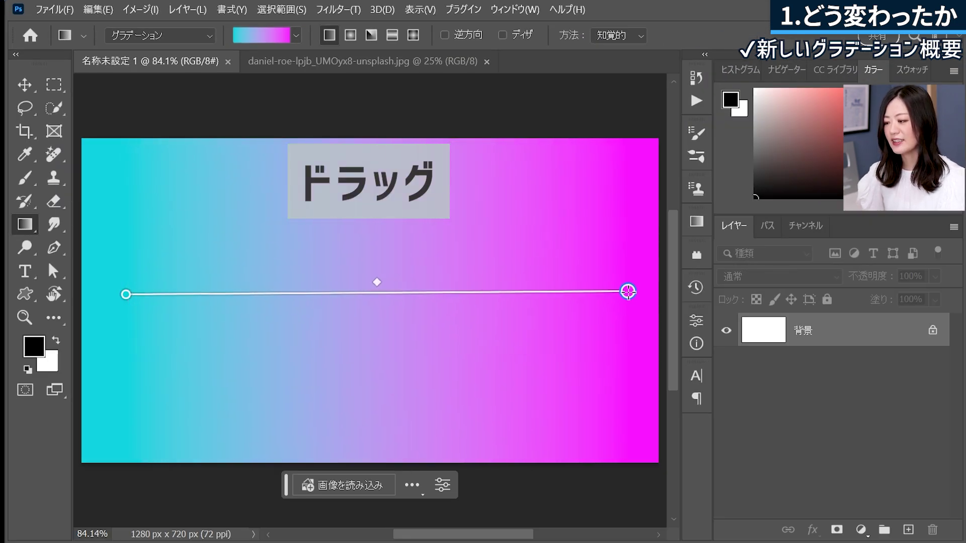
{"action": "mouse_move", "coordinate": [627, 292]}
{"action": "left_mouse_down"}
{"action": "mouse_move", "coordinate": [244, 315]}
{"action": "mouse_move", "coordinate": [309, 307]}
{"action": "mouse_move", "coordinate": [149, 294]}
{"action": "left_mouse_up"}
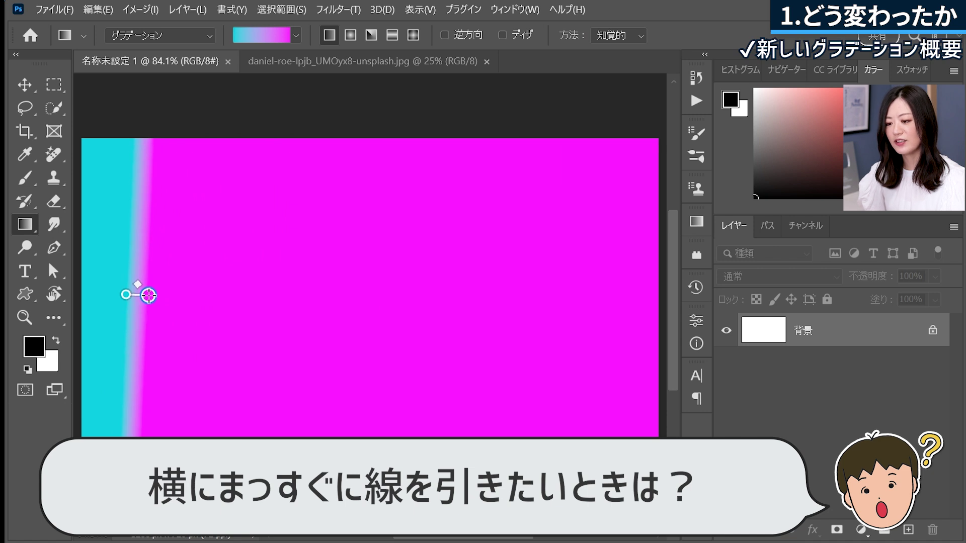
{"action": "left_click_drag", "start_coordinate": [149, 294], "coordinate": [602, 267]}
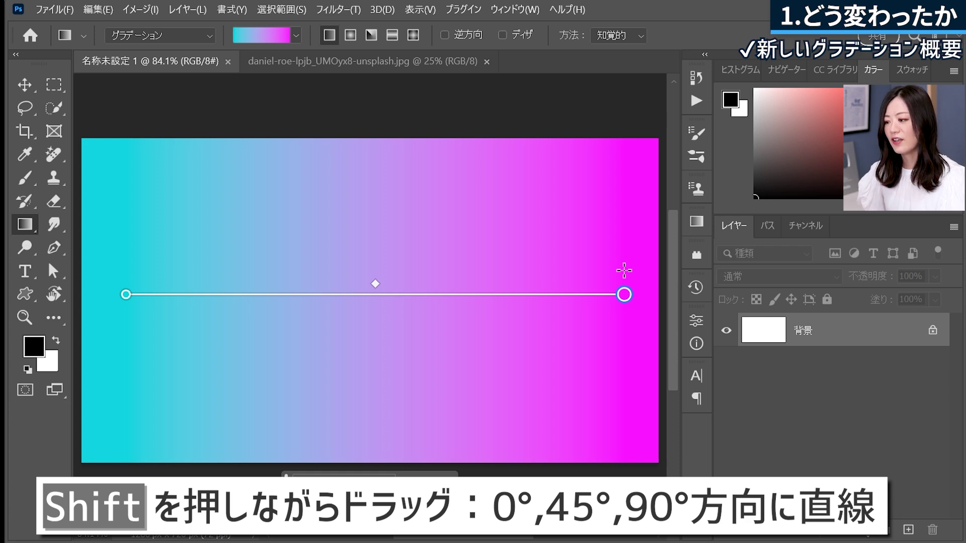
{"action": "left_click_drag", "start_coordinate": [625, 271], "coordinate": [624, 272]}
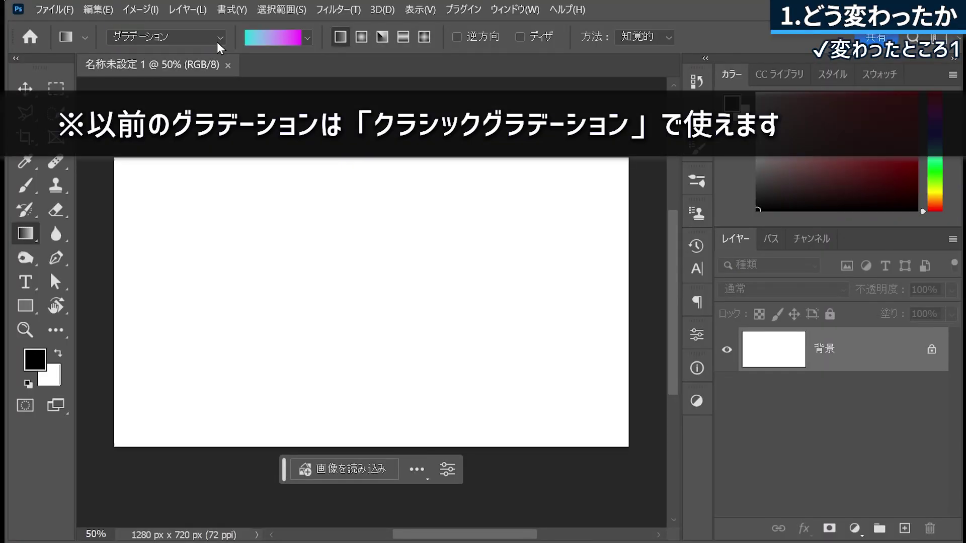
Set the gradient mode to Classic Gradient and bring up the Gradient Editor
{"action": "left_click", "coordinate": [219, 43]}
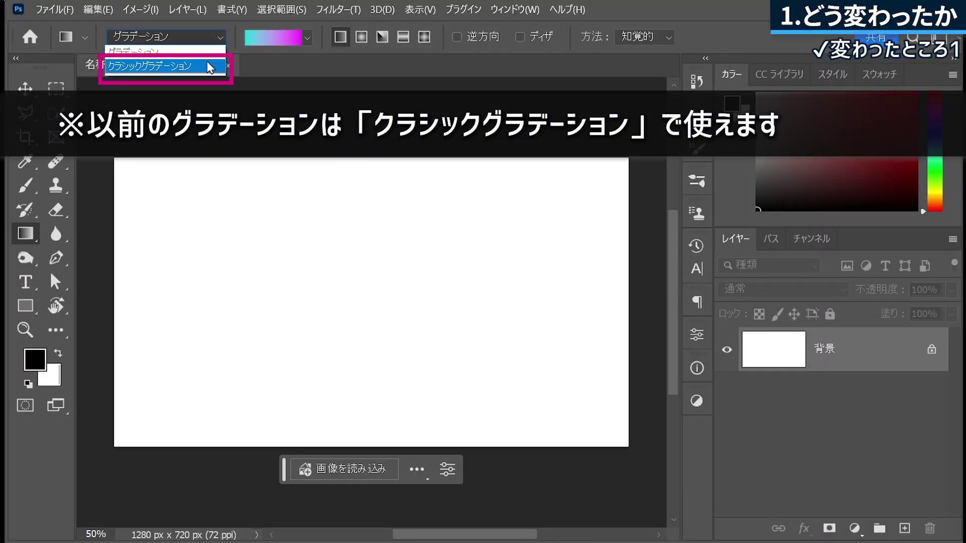
{"action": "left_click", "coordinate": [211, 68]}
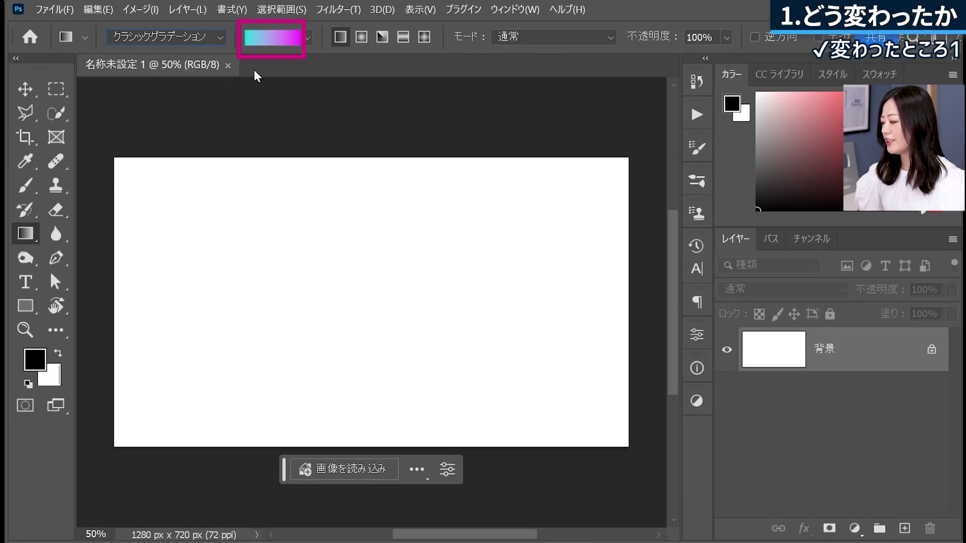
{"action": "left_click", "coordinate": [280, 45]}
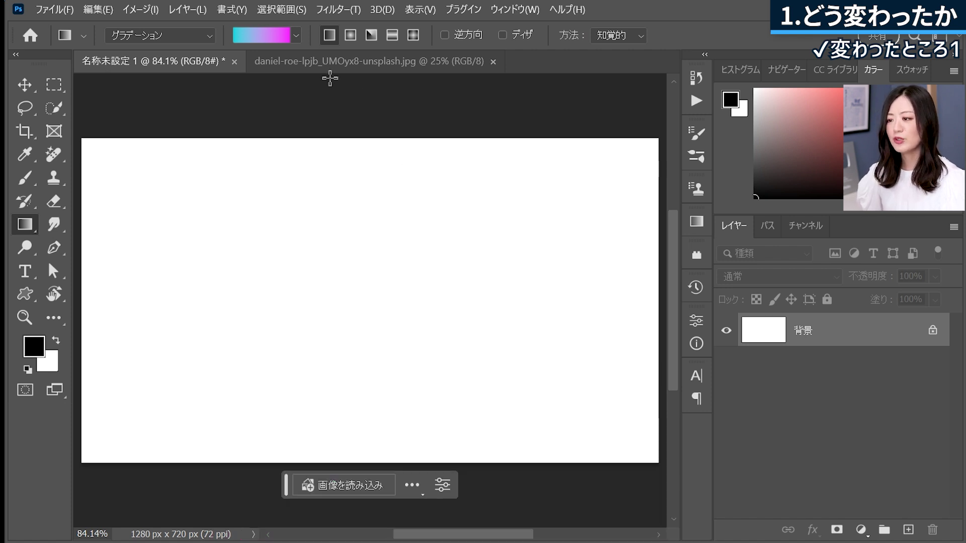
Pick the cyan-to-magenta preset and drag left to right to create Gradient 1
{"action": "left_click", "coordinate": [260, 31]}
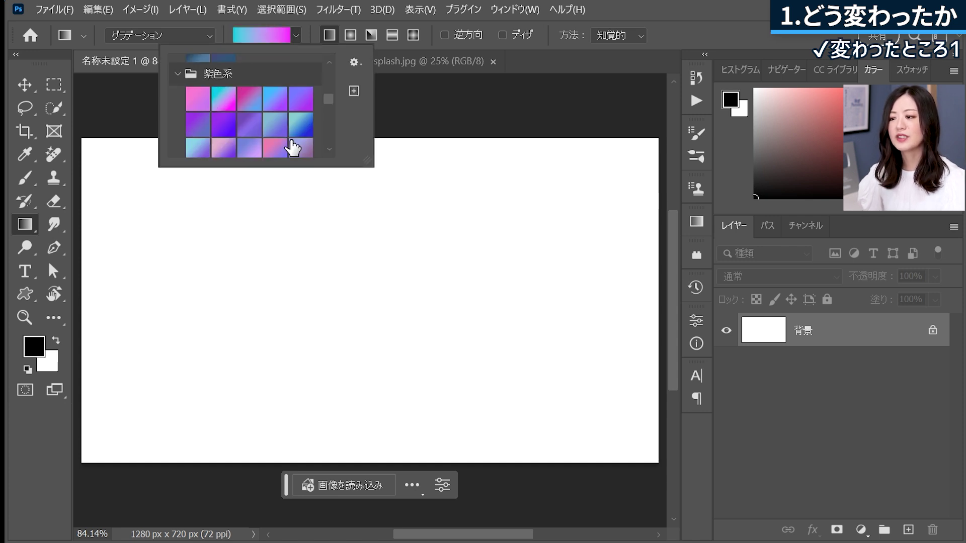
{"action": "left_click", "coordinate": [224, 100]}
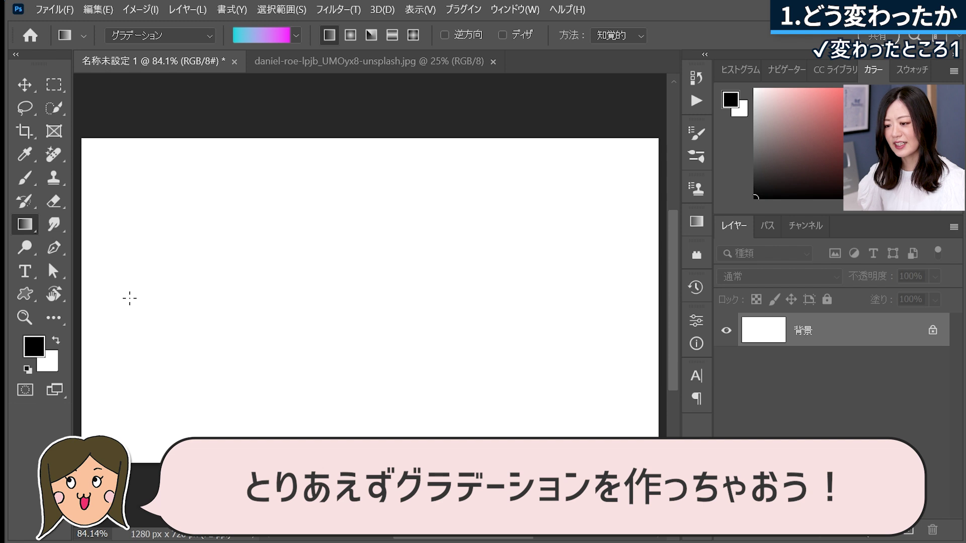
{"action": "mouse_move", "coordinate": [129, 298]}
{"action": "left_mouse_down"}
{"action": "mouse_move", "coordinate": [399, 263]}
{"action": "mouse_move", "coordinate": [626, 298]}
{"action": "left_mouse_up"}
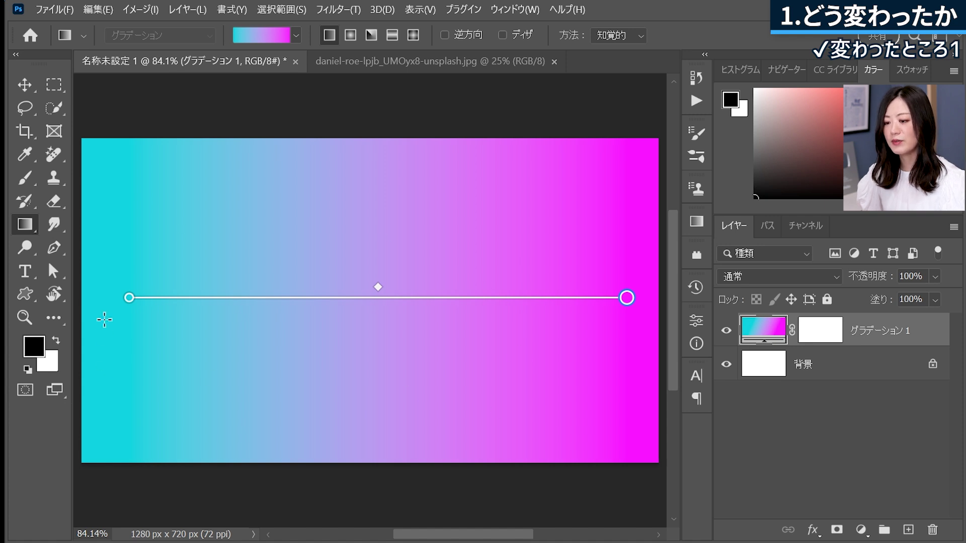
Recolour the gradient's left stop from cyan to green in the Color Picker
{"action": "double_click", "coordinate": [129, 298]}
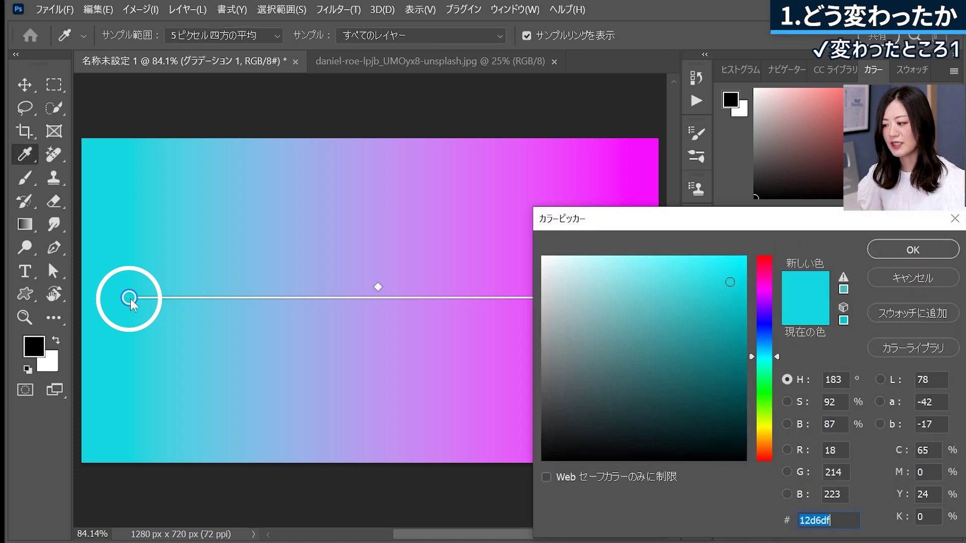
{"action": "left_click_drag", "start_coordinate": [607, 222], "coordinate": [283, 174]}
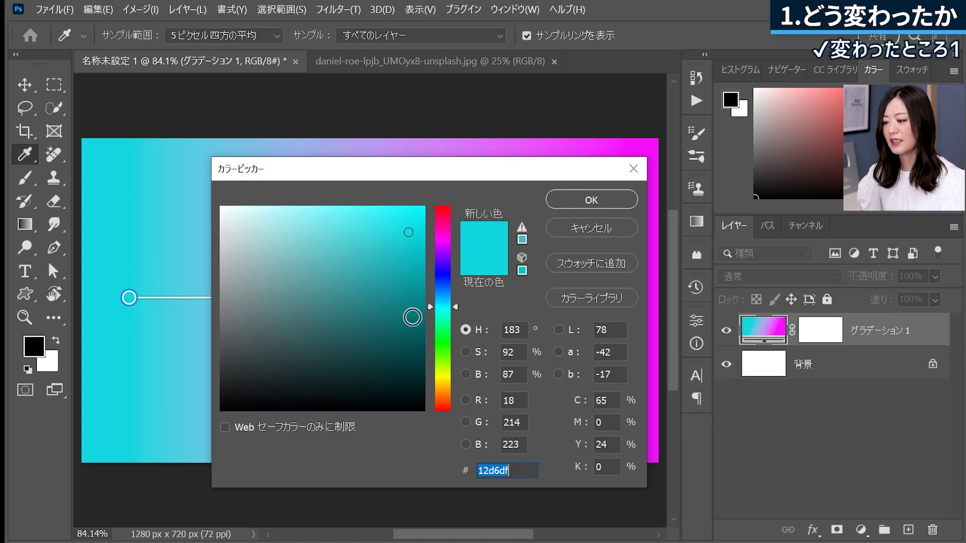
{"action": "left_click_drag", "start_coordinate": [450, 305], "coordinate": [448, 342]}
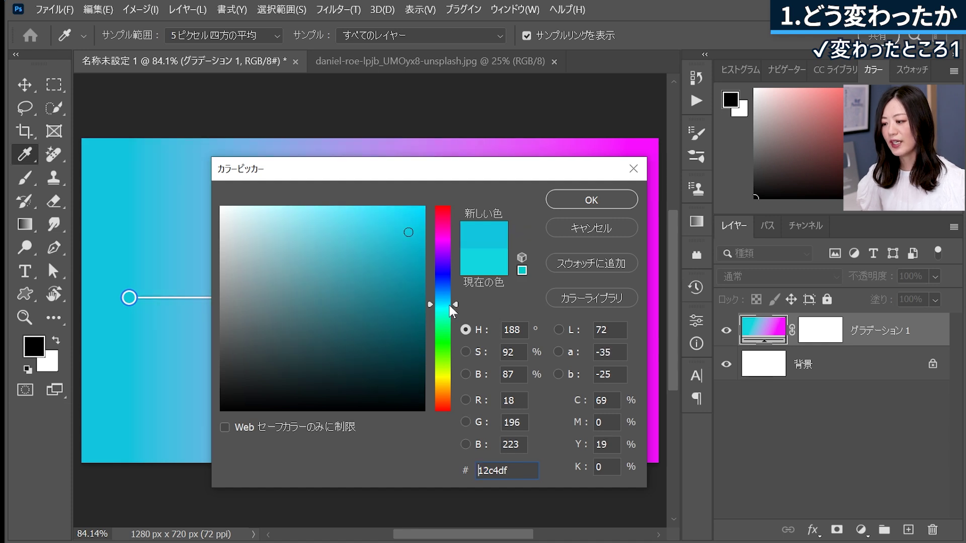
{"action": "left_click", "coordinate": [607, 200]}
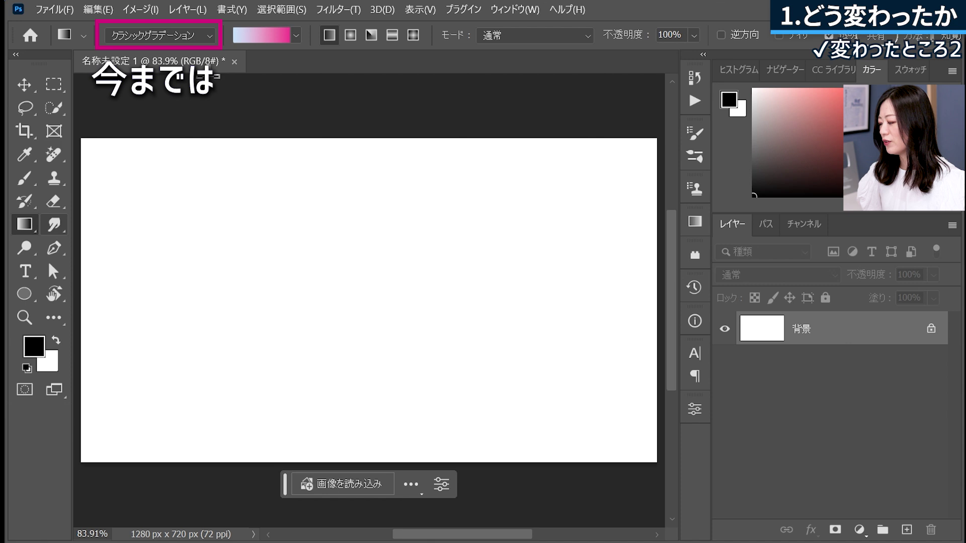
Give the classic gradient a bright blue left stop in the Gradient Editor and redraw it
{"action": "left_click_drag", "start_coordinate": [119, 315], "coordinate": [597, 314]}
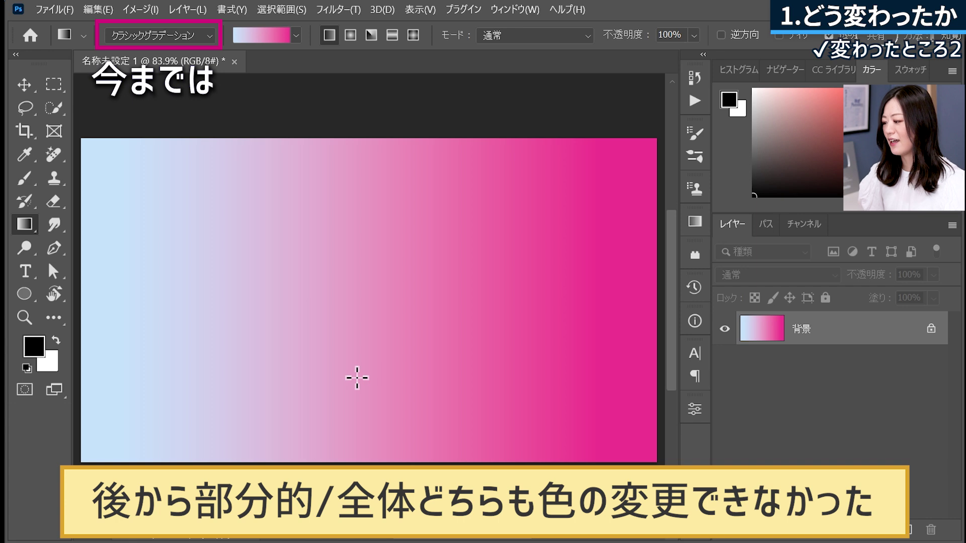
{"action": "left_click", "coordinate": [262, 45]}
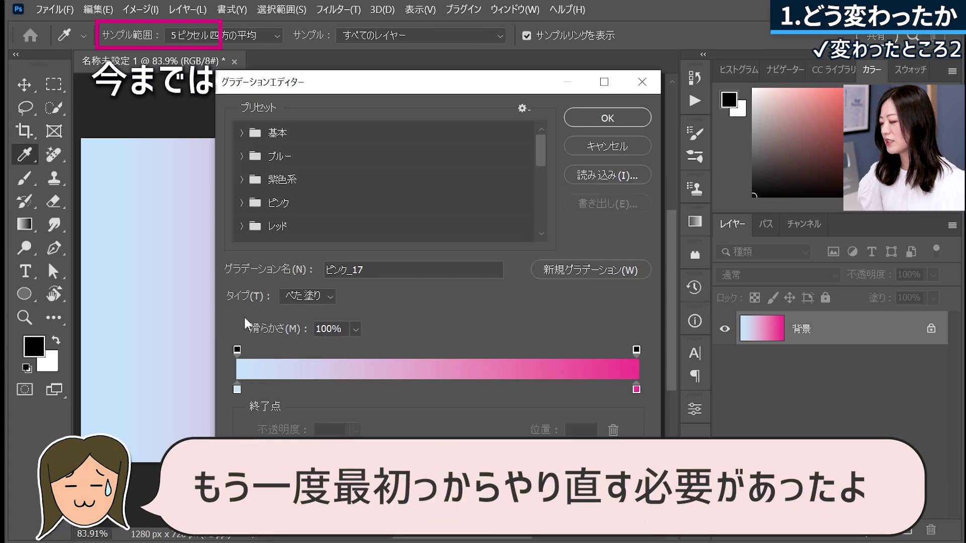
{"action": "double_click", "coordinate": [237, 390]}
{"action": "left_click_drag", "start_coordinate": [252, 222], "coordinate": [371, 161]}
{"action": "left_click", "coordinate": [453, 166]}
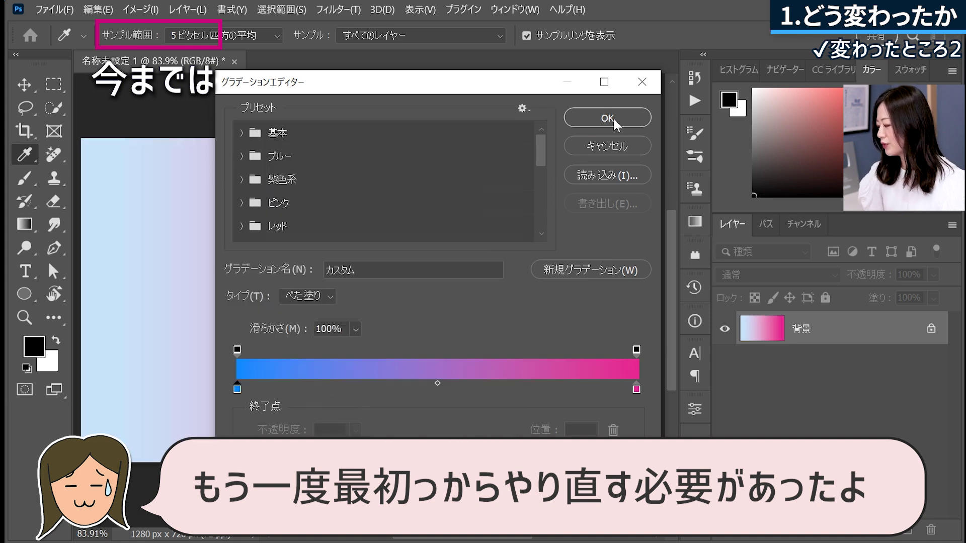
{"action": "left_click", "coordinate": [574, 117]}
{"action": "mouse_move", "coordinate": [121, 300]}
{"action": "left_mouse_down"}
{"action": "mouse_move", "coordinate": [473, 278]}
{"action": "mouse_move", "coordinate": [571, 300]}
{"action": "left_mouse_up"}
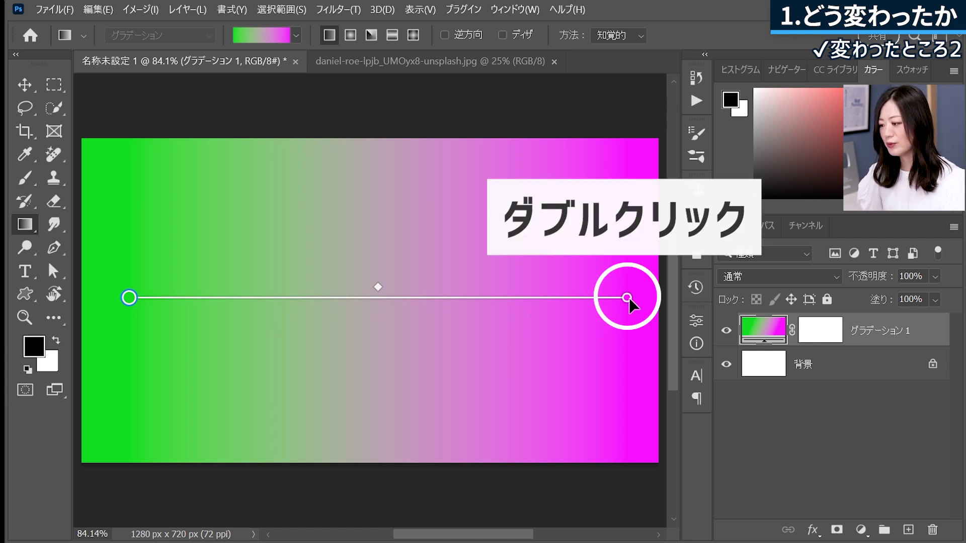
Set the gradient's right end to sky blue, hue 196° (0fbeff)
{"action": "double_click", "coordinate": [628, 298]}
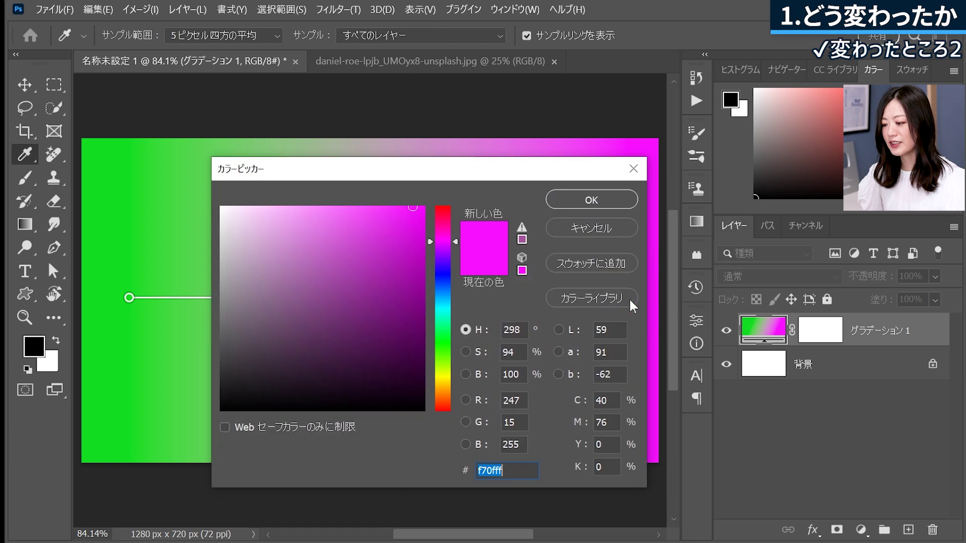
{"action": "left_click", "coordinate": [454, 299]}
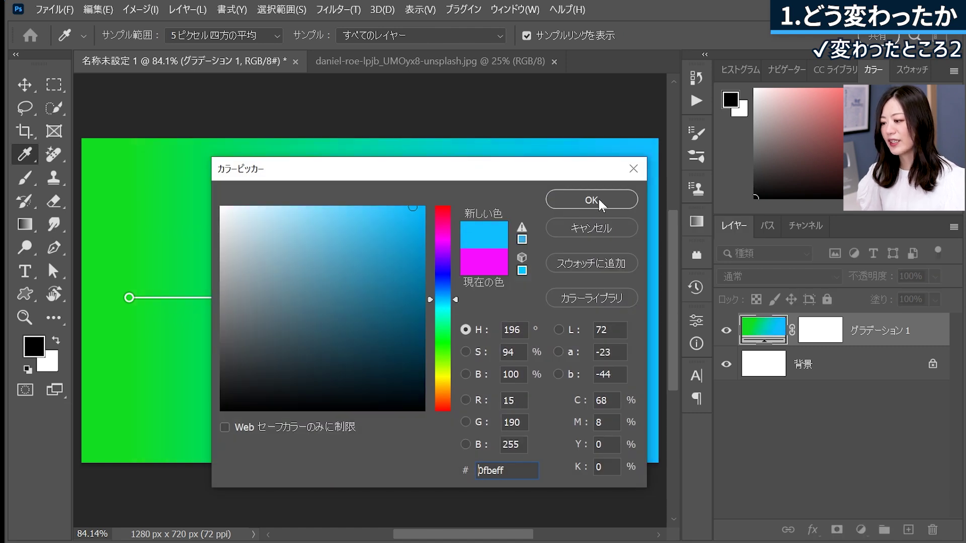
{"action": "left_click", "coordinate": [598, 198]}
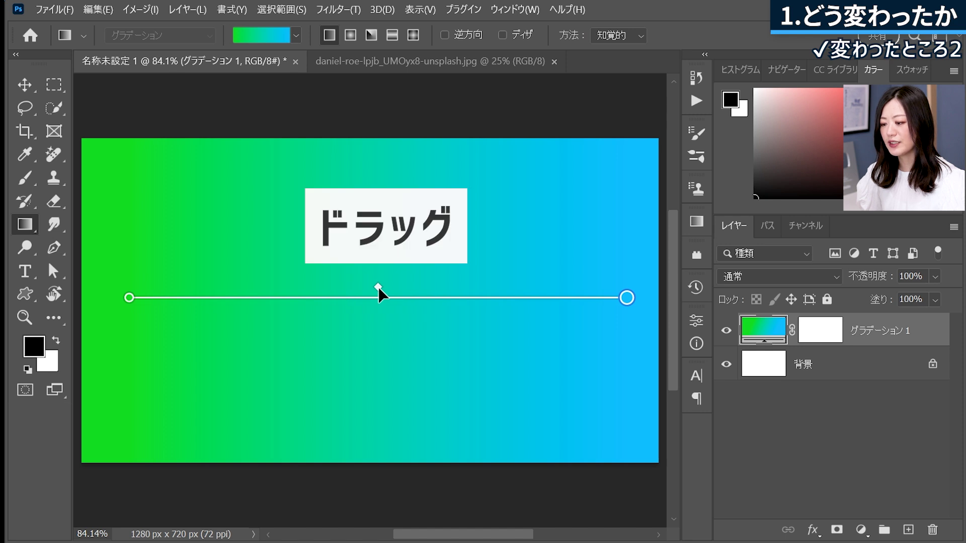
Drag the on-canvas midpoint diamond rightward to widen the green area of the gradient
{"action": "left_click_drag", "start_coordinate": [460, 292], "coordinate": [607, 291]}
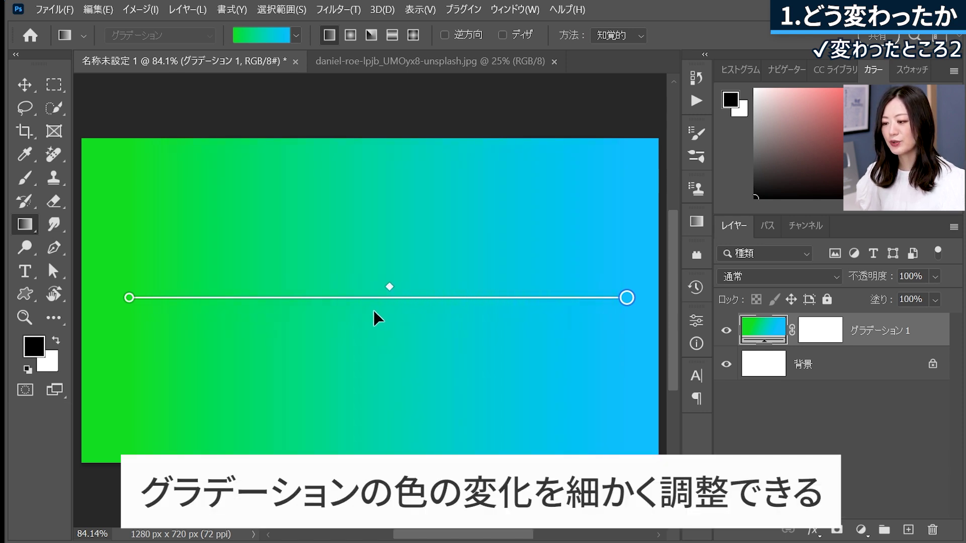
{"action": "left_click_drag", "start_coordinate": [181, 287], "coordinate": [326, 287]}
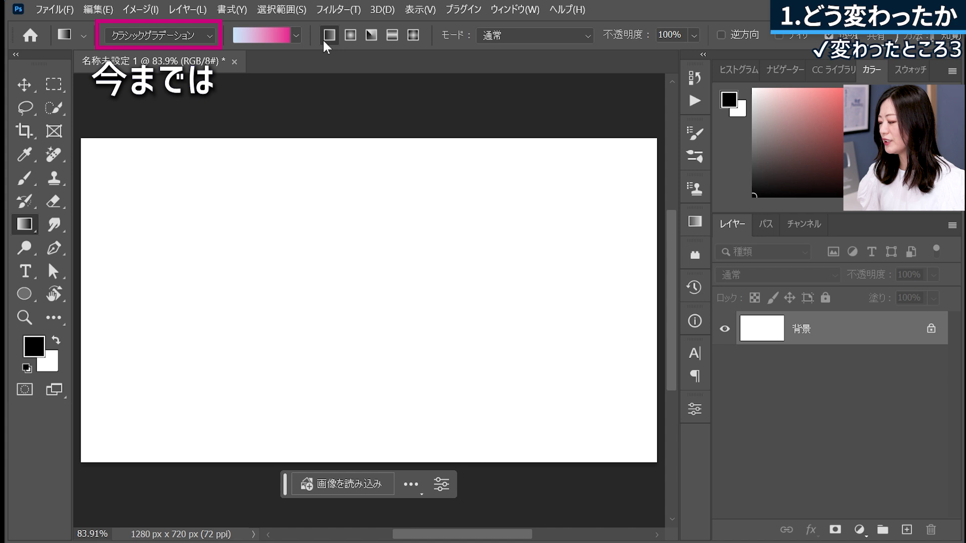
Fill the background with a light-blue-to-pink linear gradient, then try the Angle and Radial shapes
{"action": "left_click_drag", "start_coordinate": [140, 293], "coordinate": [601, 302]}
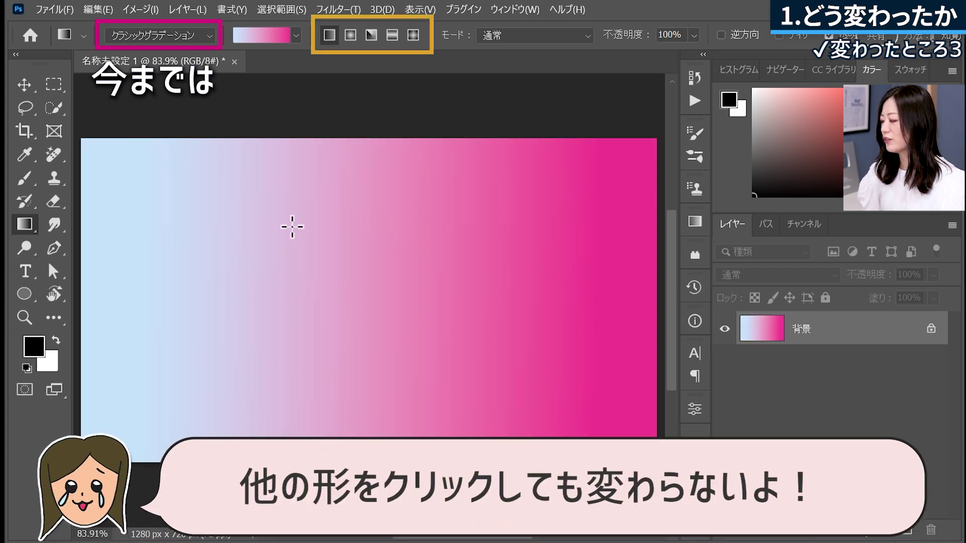
{"action": "left_click", "coordinate": [350, 35]}
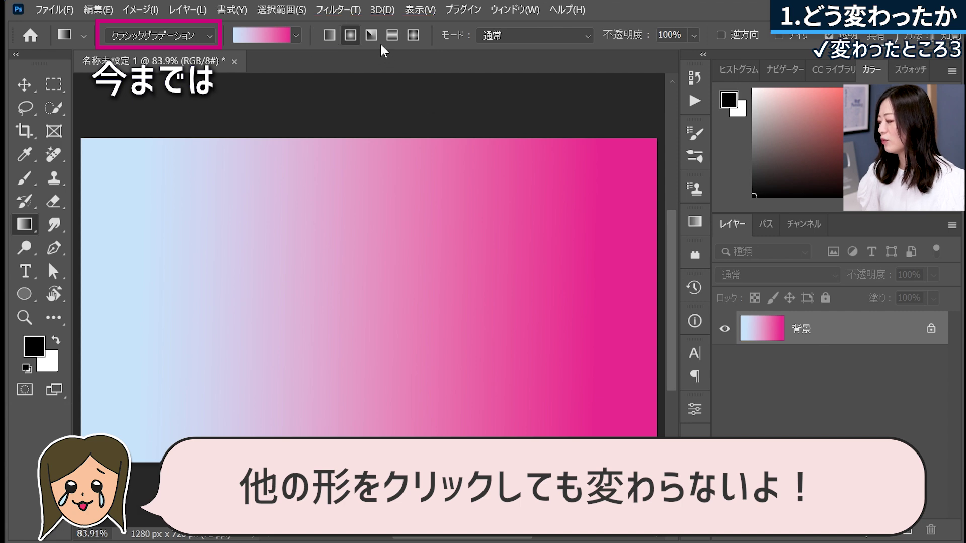
{"action": "left_click", "coordinate": [371, 35]}
{"action": "left_click", "coordinate": [350, 34]}
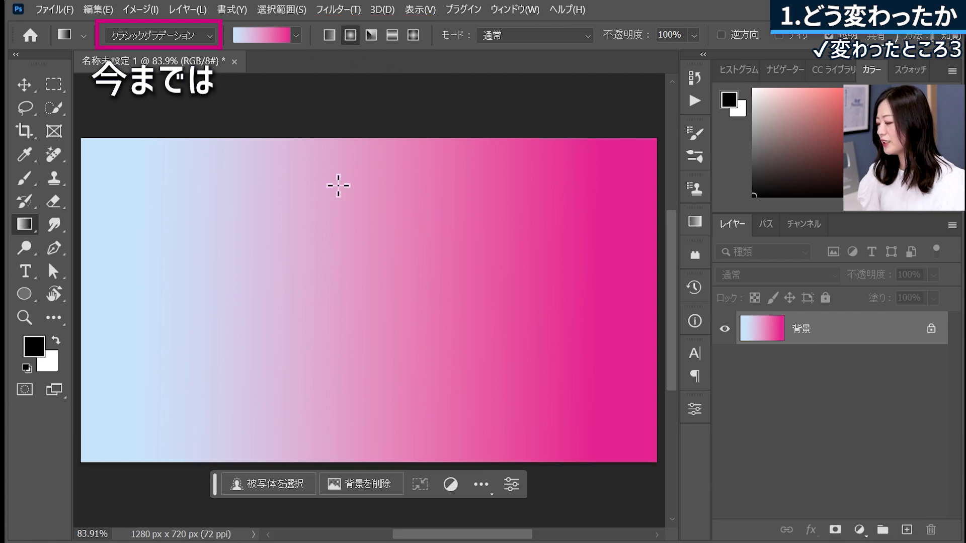
{"action": "mouse_move", "coordinate": [156, 294]}
{"action": "left_mouse_down"}
{"action": "mouse_move", "coordinate": [508, 272]}
{"action": "mouse_move", "coordinate": [579, 297]}
{"action": "left_mouse_up"}
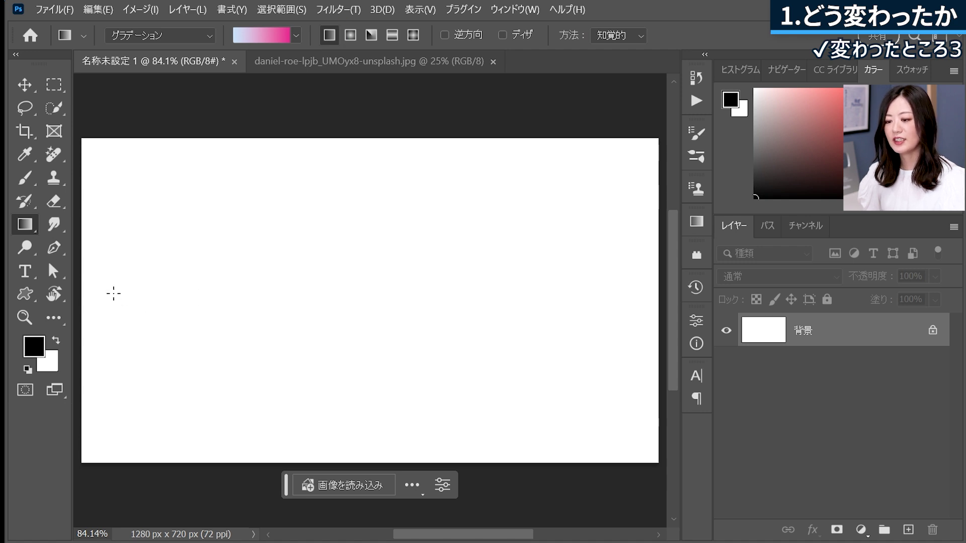
Create the light-blue-to-magenta Gradient 1 layer, then switch it to radial, angle, reflected, diamond
{"action": "left_click_drag", "start_coordinate": [113, 292], "coordinate": [623, 292]}
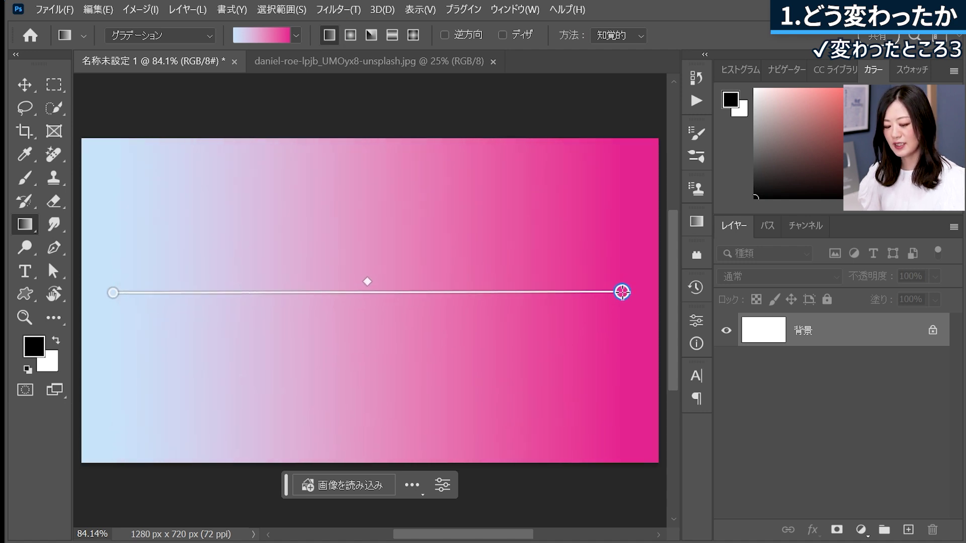
{"action": "left_click_drag", "start_coordinate": [623, 292], "coordinate": [625, 288]}
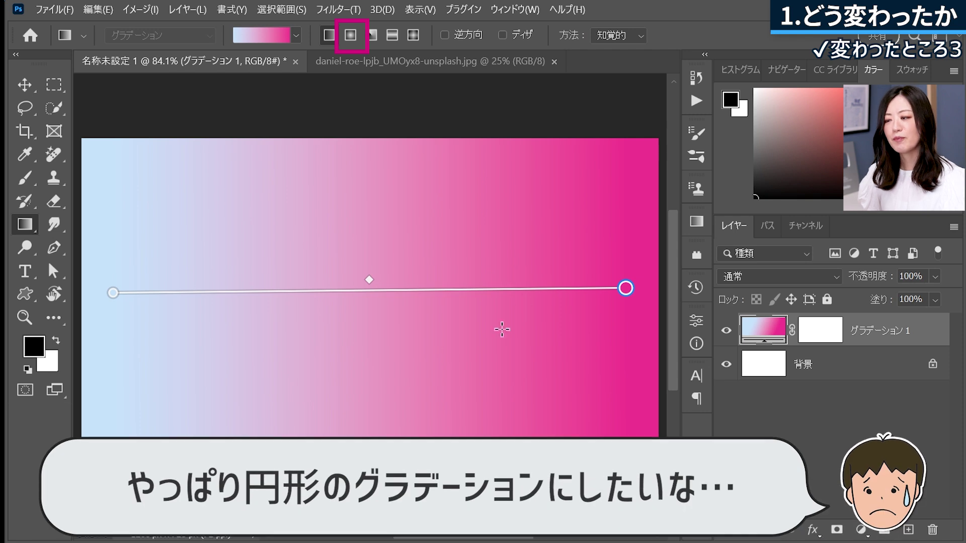
{"action": "left_click", "coordinate": [350, 35]}
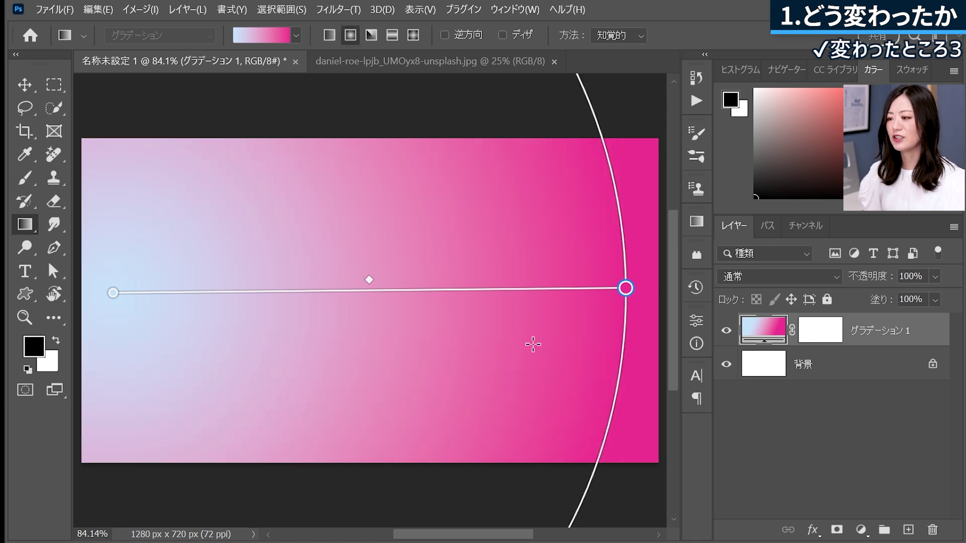
{"action": "left_click", "coordinate": [369, 37]}
{"action": "left_click", "coordinate": [391, 35]}
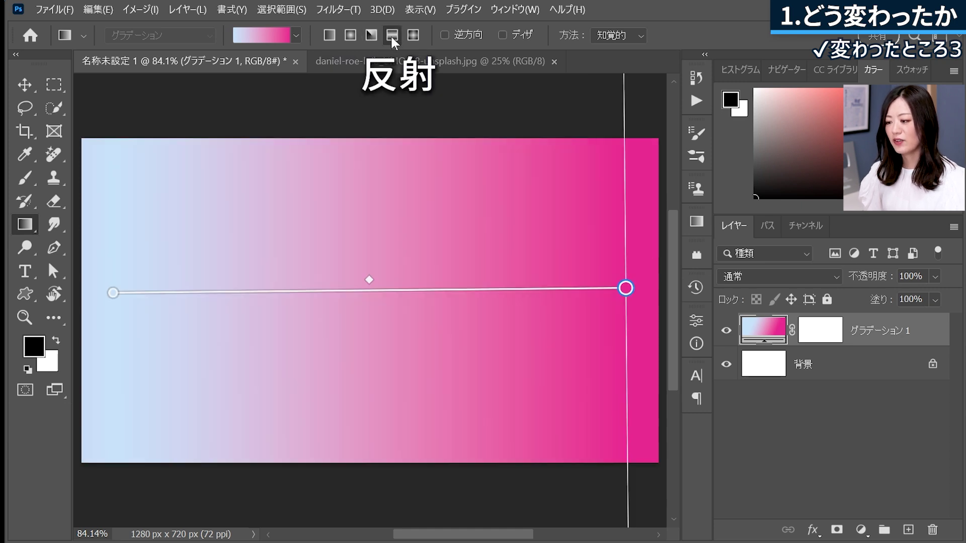
{"action": "left_click", "coordinate": [413, 35]}
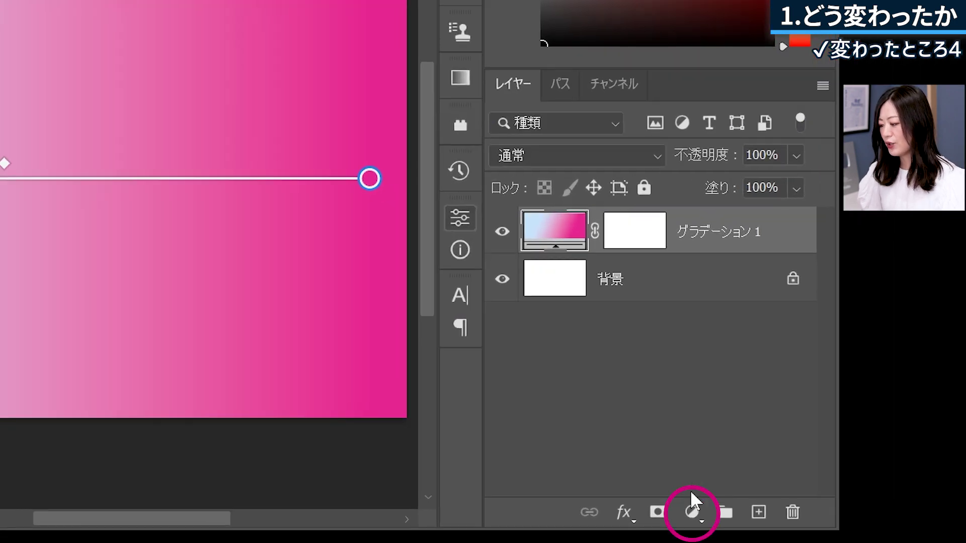
Add a gradient fill layer with a pink-red preset, then reselect the グラデーション 2 layer
{"action": "left_click", "coordinate": [812, 523]}
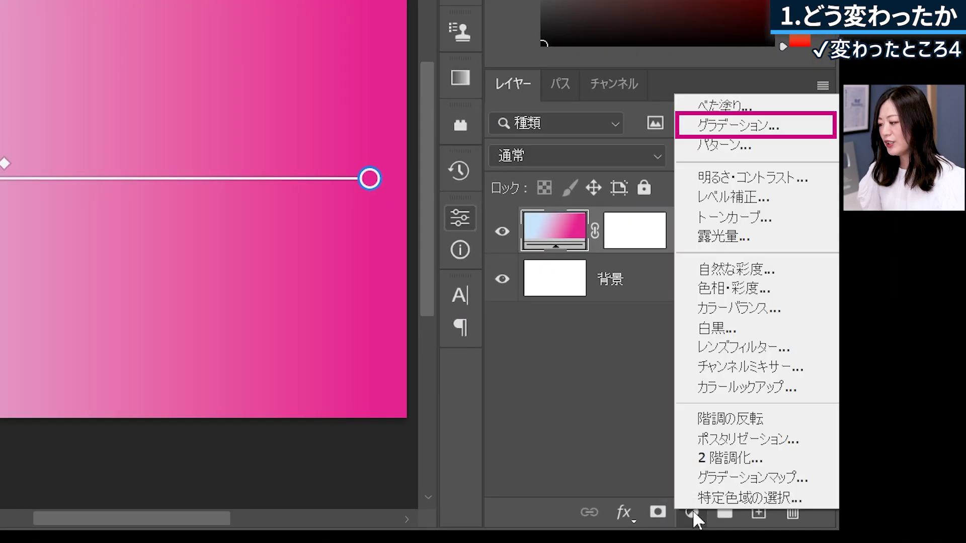
{"action": "left_click", "coordinate": [799, 133]}
{"action": "left_click", "coordinate": [649, 269]}
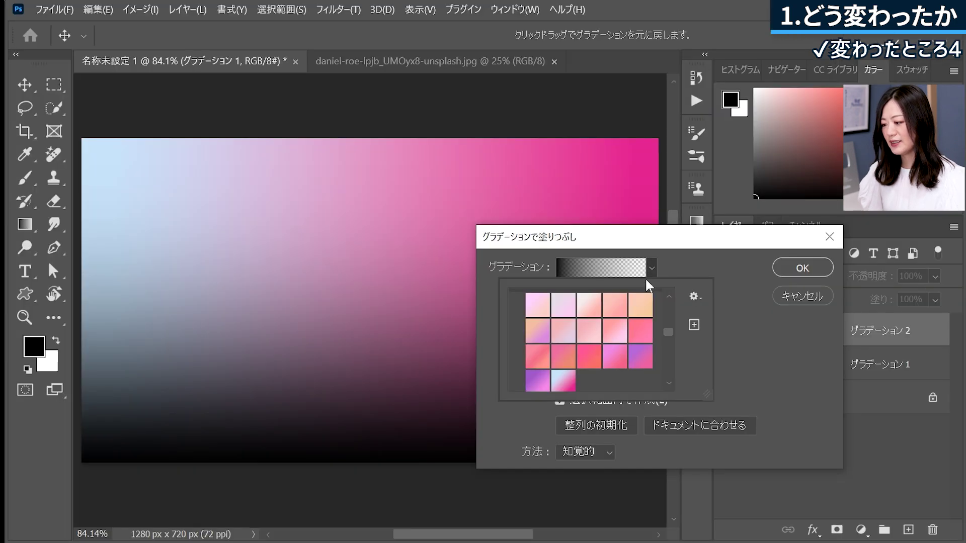
{"action": "left_click", "coordinate": [591, 359]}
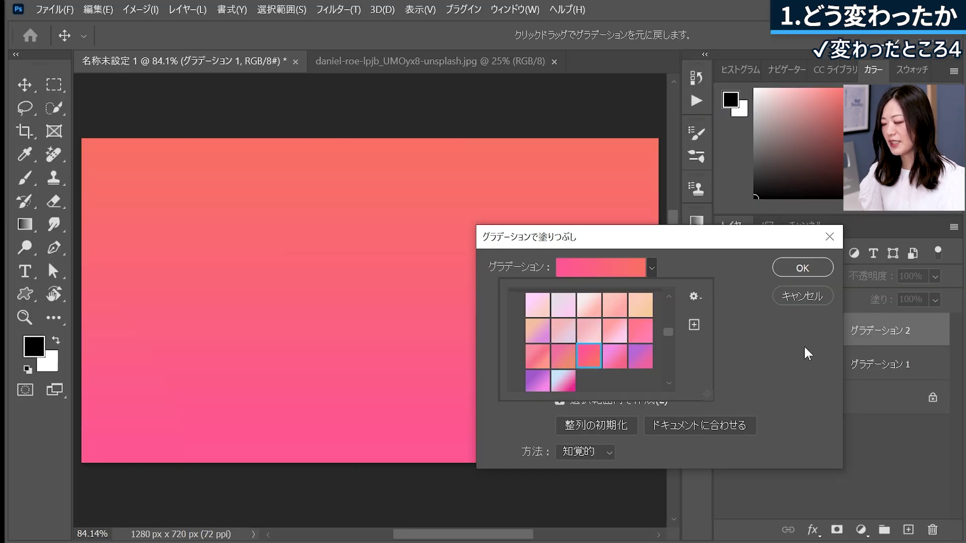
{"action": "left_click", "coordinate": [817, 271]}
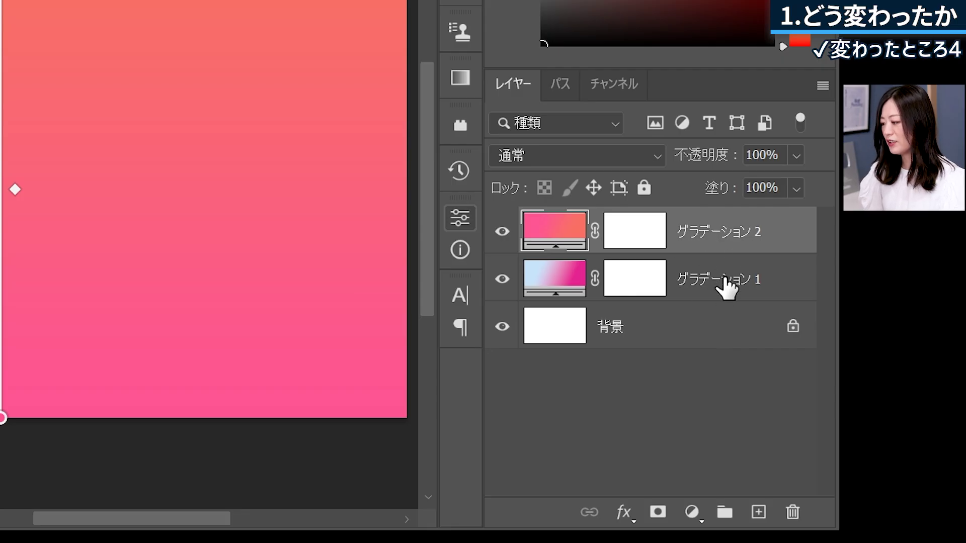
{"action": "left_click", "coordinate": [727, 297]}
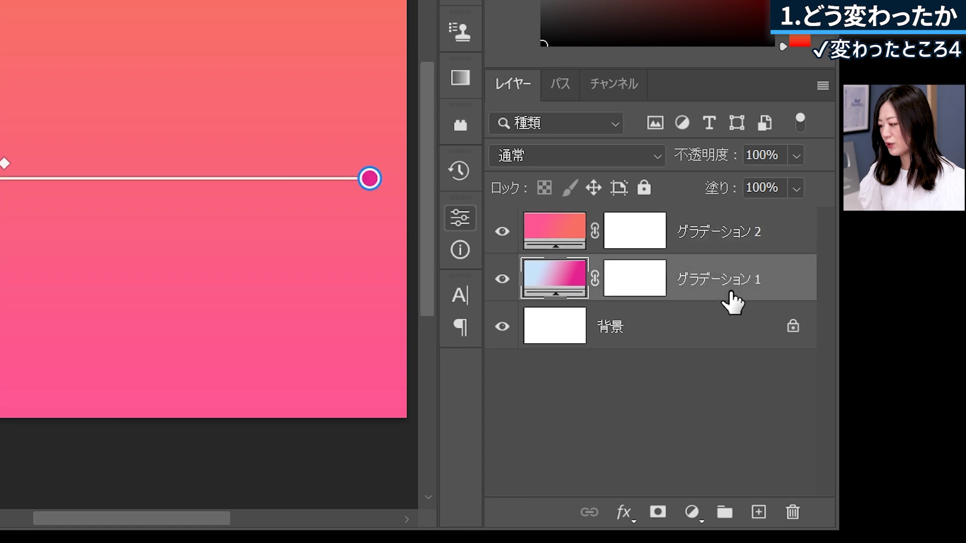
{"action": "left_click", "coordinate": [735, 249]}
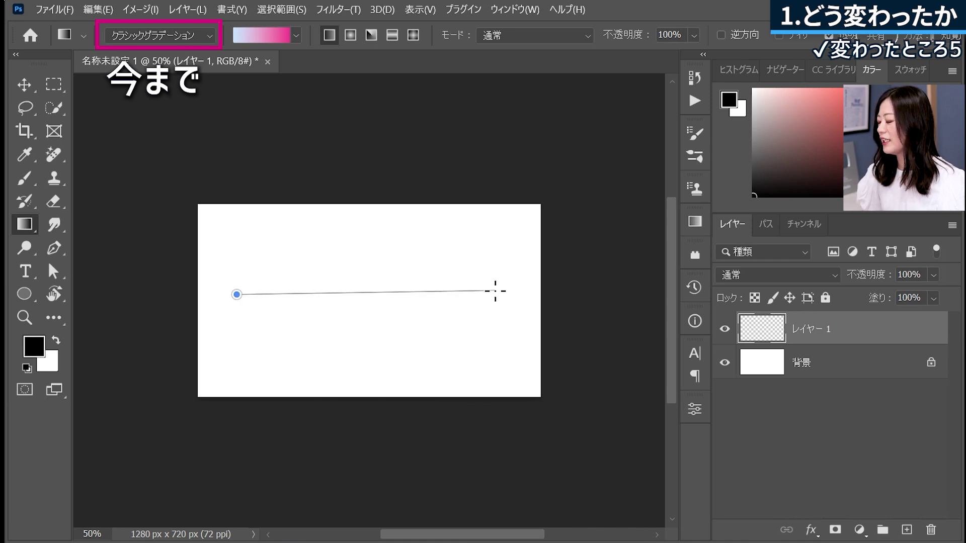
Draw a left-to-right classic gradient on Layer 1, then crop the canvas taller at the top
{"action": "left_click_drag", "start_coordinate": [380, 299], "coordinate": [513, 299]}
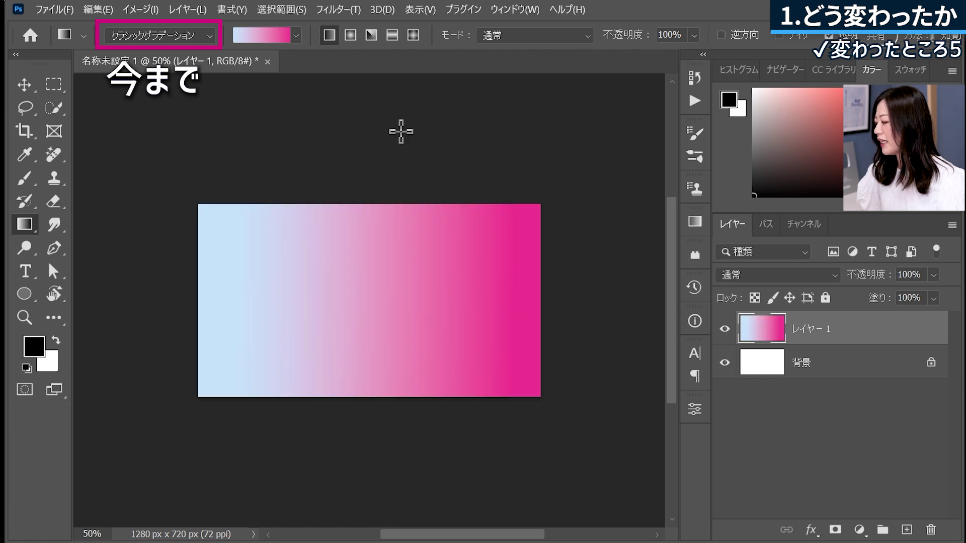
{"action": "key", "text": "c"}
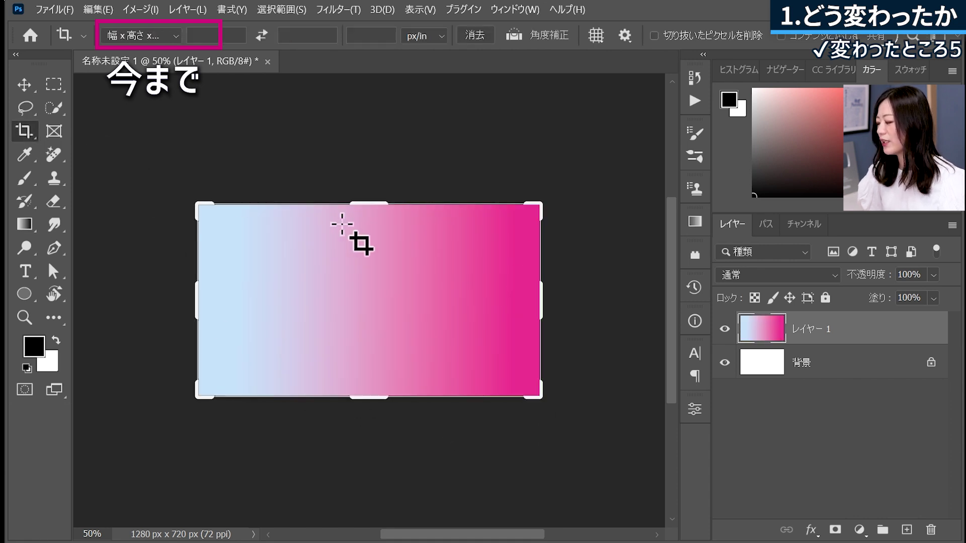
{"action": "left_click_drag", "start_coordinate": [370, 204], "coordinate": [373, 162]}
{"action": "key", "text": "Return"}
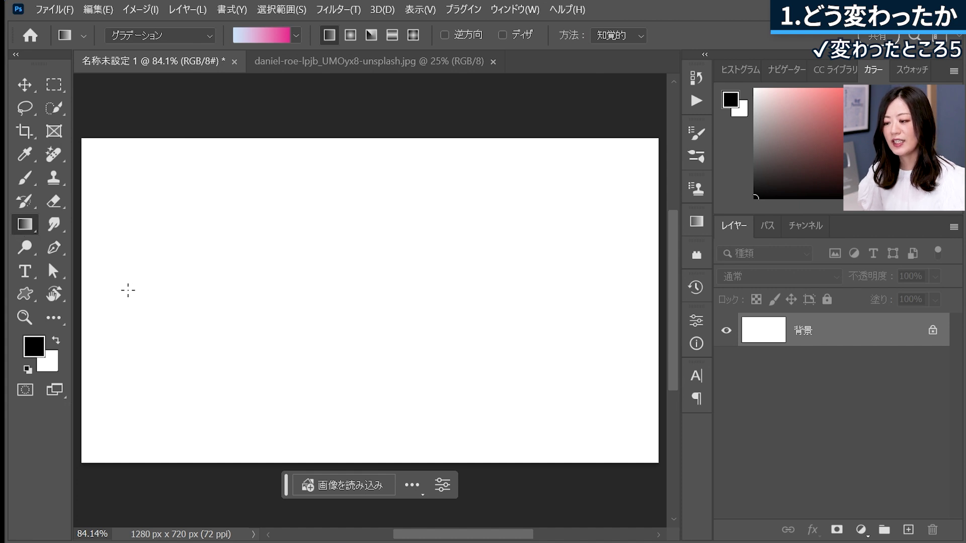
Create a light-blue-to-pink gradient fill layer and crop the canvas taller to 1280×1121 px
{"action": "left_click_drag", "start_coordinate": [128, 290], "coordinate": [623, 290]}
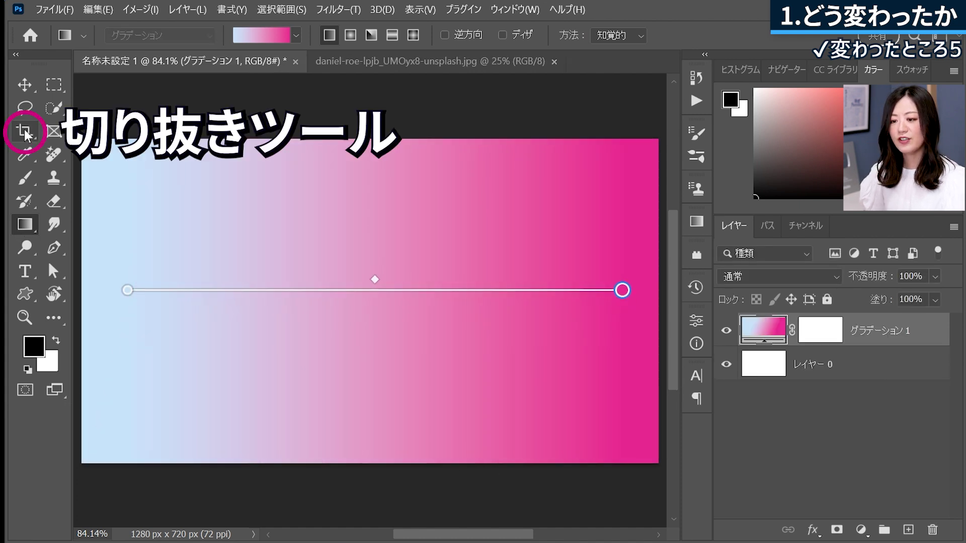
{"action": "left_click", "coordinate": [26, 133]}
{"action": "left_click_drag", "start_coordinate": [369, 138], "coordinate": [369, 82]}
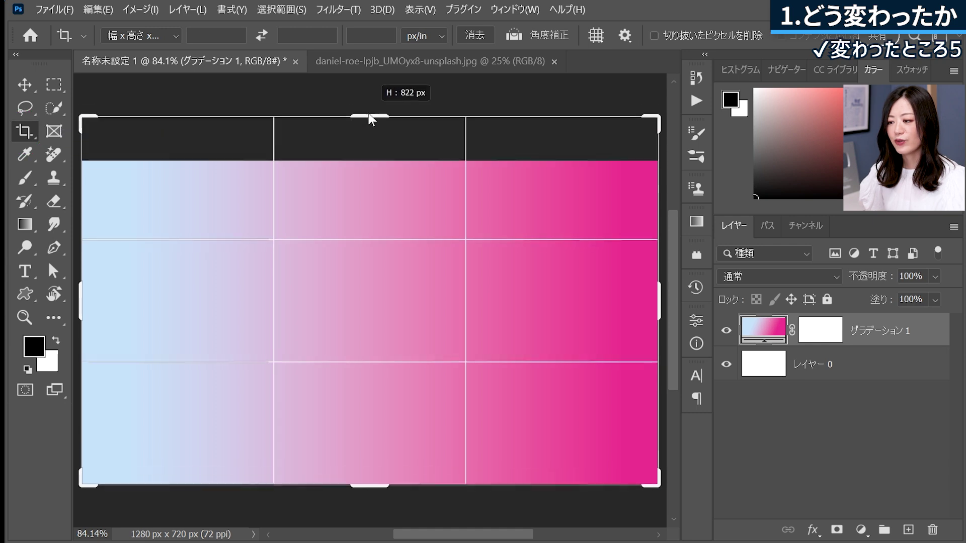
{"action": "left_click_drag", "start_coordinate": [369, 513], "coordinate": [363, 508]}
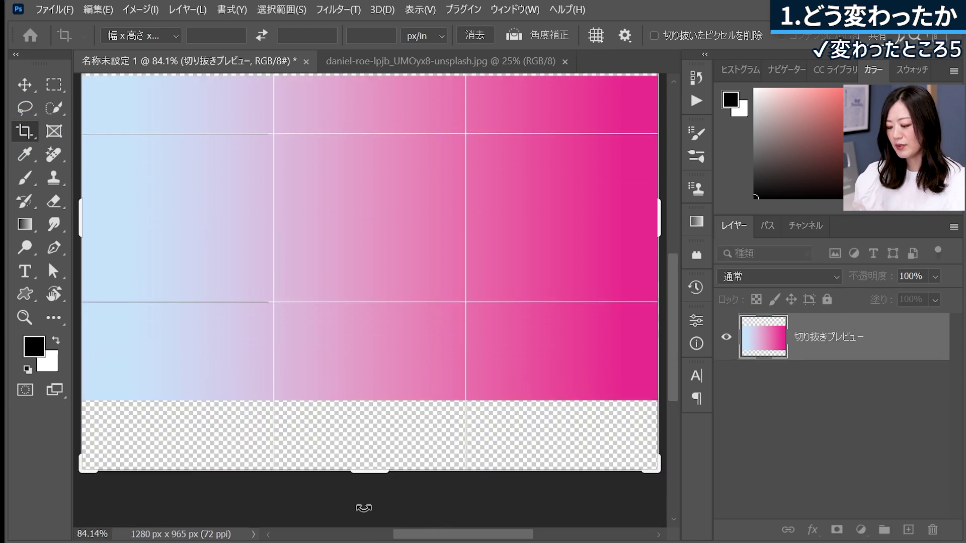
{"action": "left_click_drag", "start_coordinate": [363, 509], "coordinate": [363, 510]}
{"action": "key", "text": "Return"}
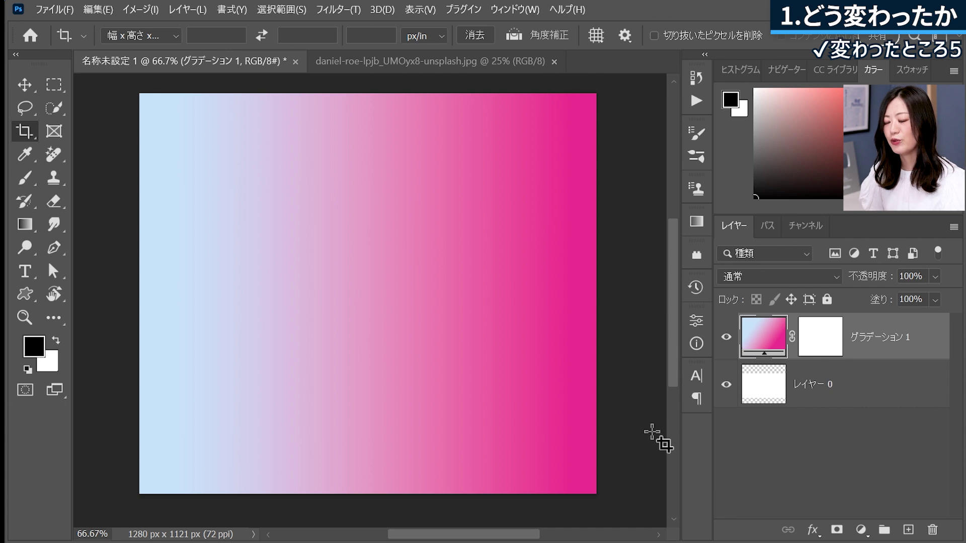
{"action": "left_click", "coordinate": [861, 530]}
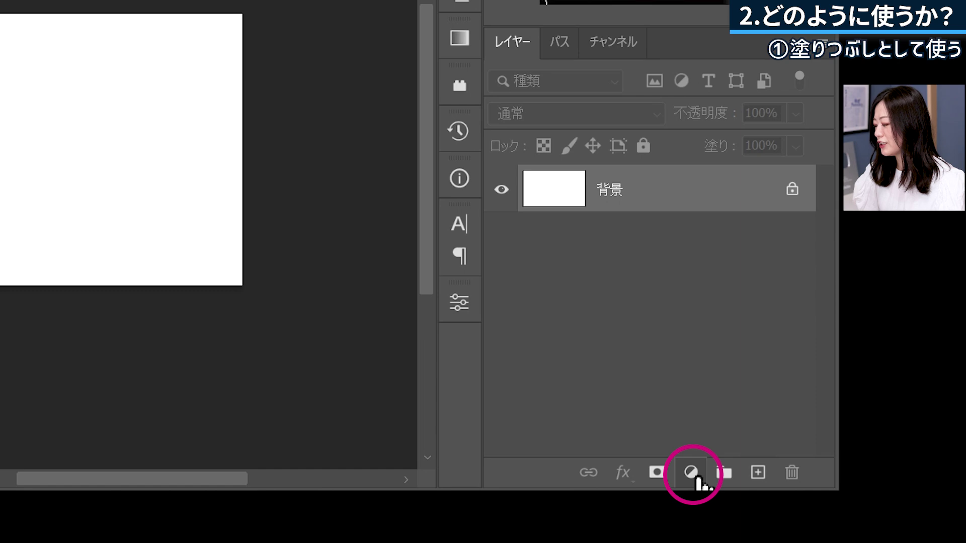
Add a gradient fill layer with a pink preset and stretch the canvas taller at the top
{"action": "left_click", "coordinate": [691, 473]}
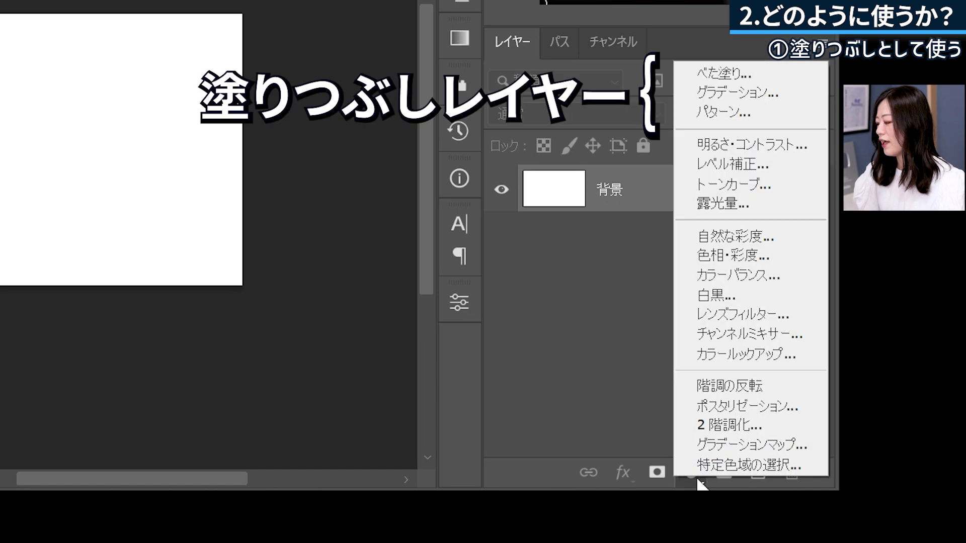
{"action": "left_click", "coordinate": [785, 93]}
{"action": "left_click", "coordinate": [409, 271]}
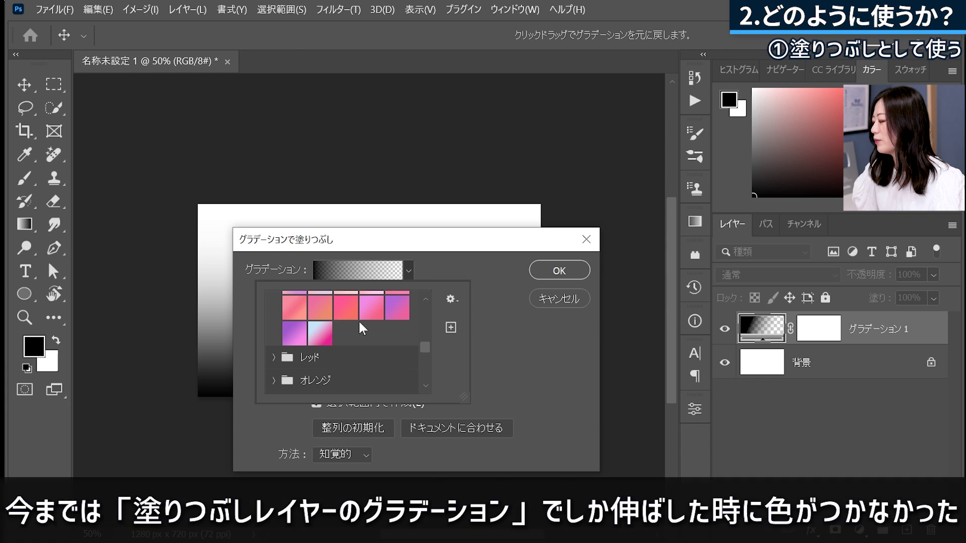
{"action": "left_click", "coordinate": [364, 322]}
{"action": "left_click_drag", "start_coordinate": [383, 203], "coordinate": [383, 155]}
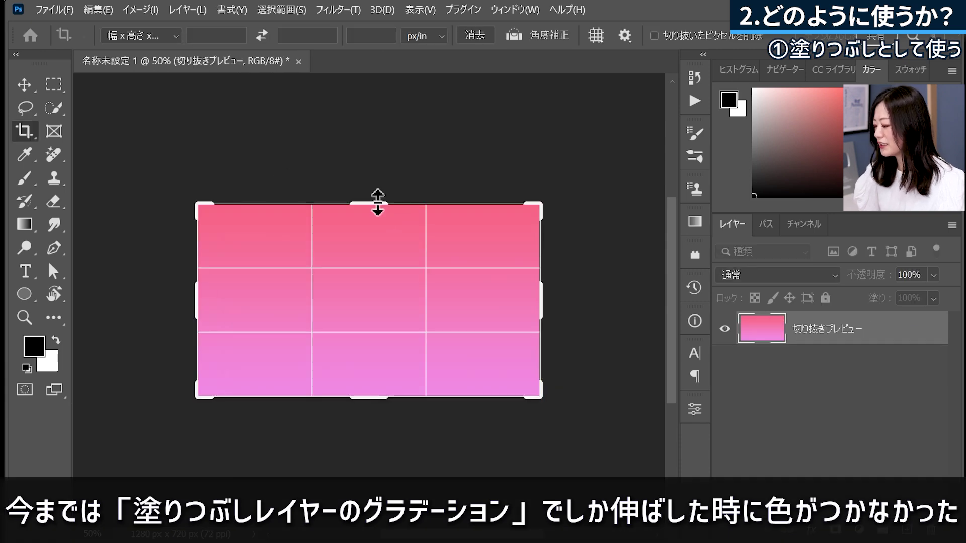
{"action": "key", "text": "Return"}
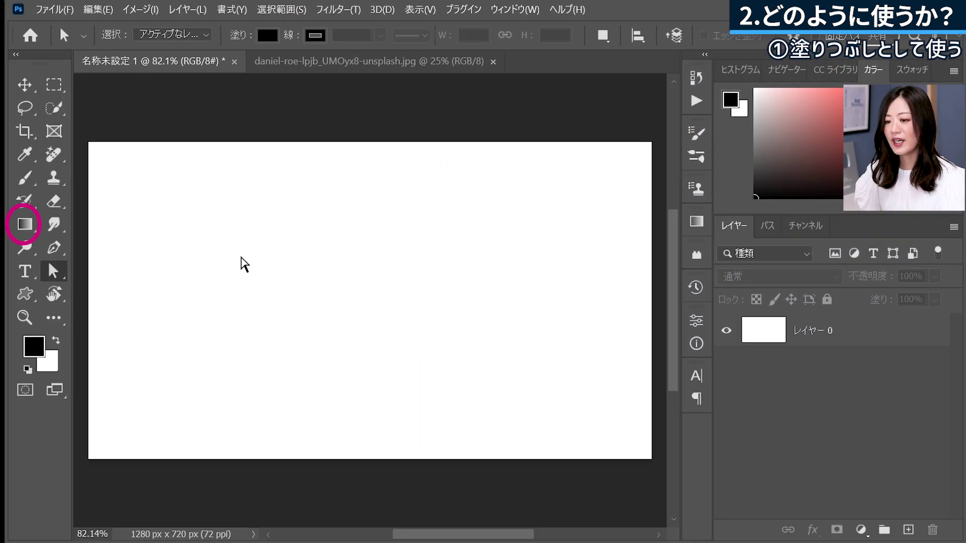
Drag a light-blue-to-pink gradient across the canvas, then crop it taller to 1280×936 px
{"action": "left_click", "coordinate": [25, 225]}
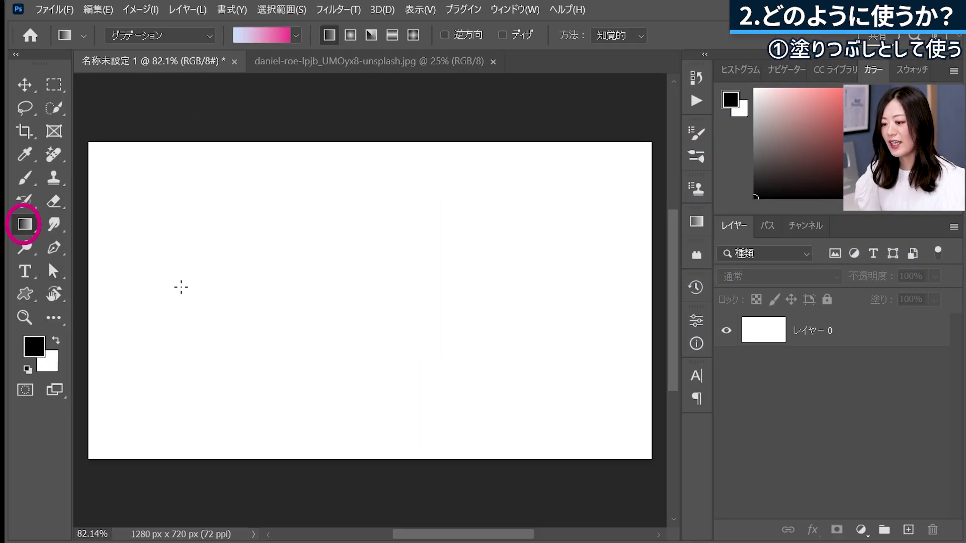
{"action": "left_click_drag", "start_coordinate": [171, 285], "coordinate": [559, 285]}
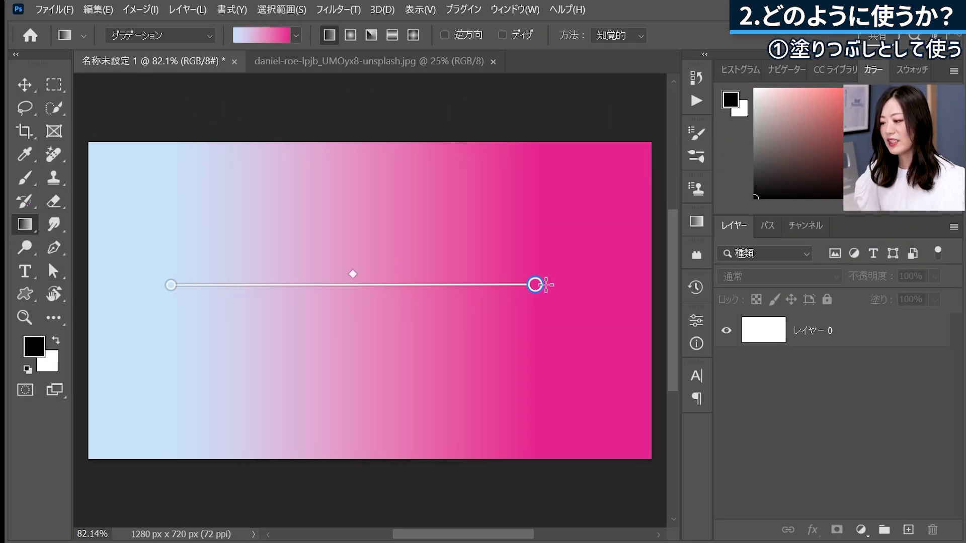
{"action": "left_click", "coordinate": [29, 131]}
{"action": "left_click_drag", "start_coordinate": [350, 142], "coordinate": [349, 118]}
{"action": "left_click_drag", "start_coordinate": [370, 459], "coordinate": [369, 509]}
{"action": "key", "text": "Return"}
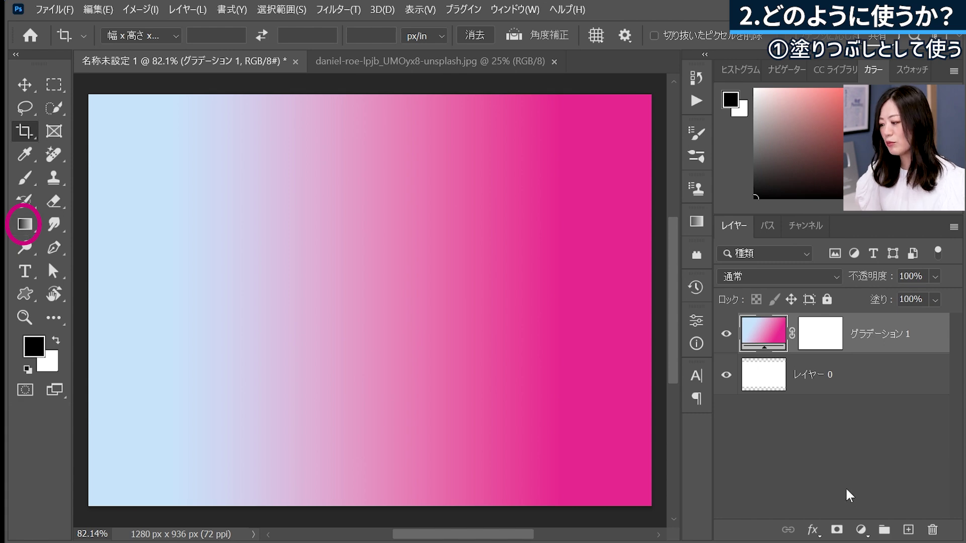
Return to the Gradient tool, check its presets, and bring up the new fill/adjustment layer list
{"action": "left_click", "coordinate": [860, 530]}
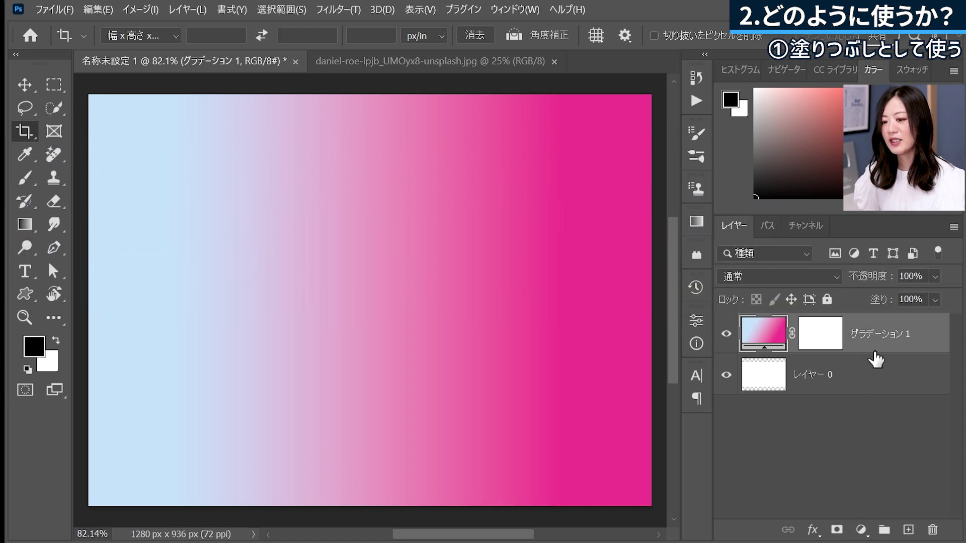
{"action": "left_click", "coordinate": [25, 227]}
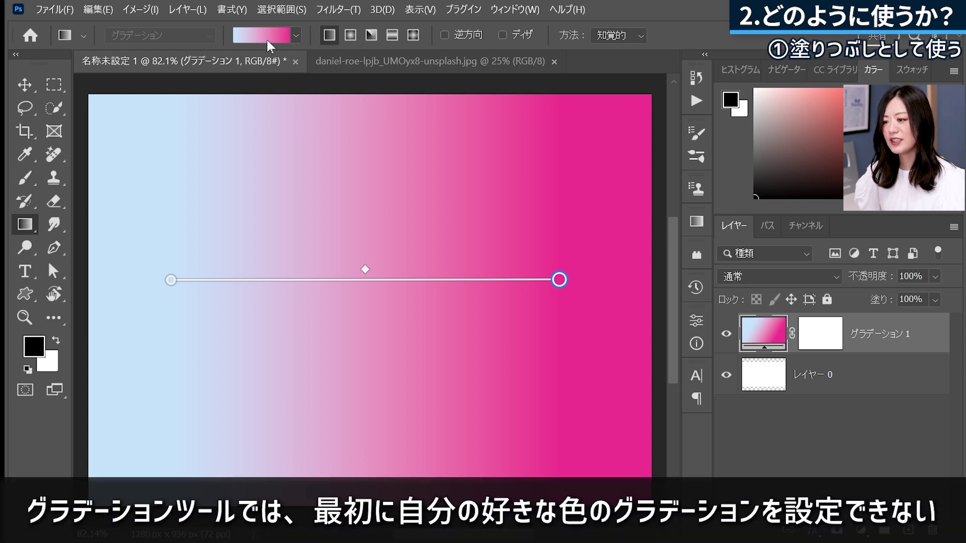
{"action": "left_click", "coordinate": [265, 35]}
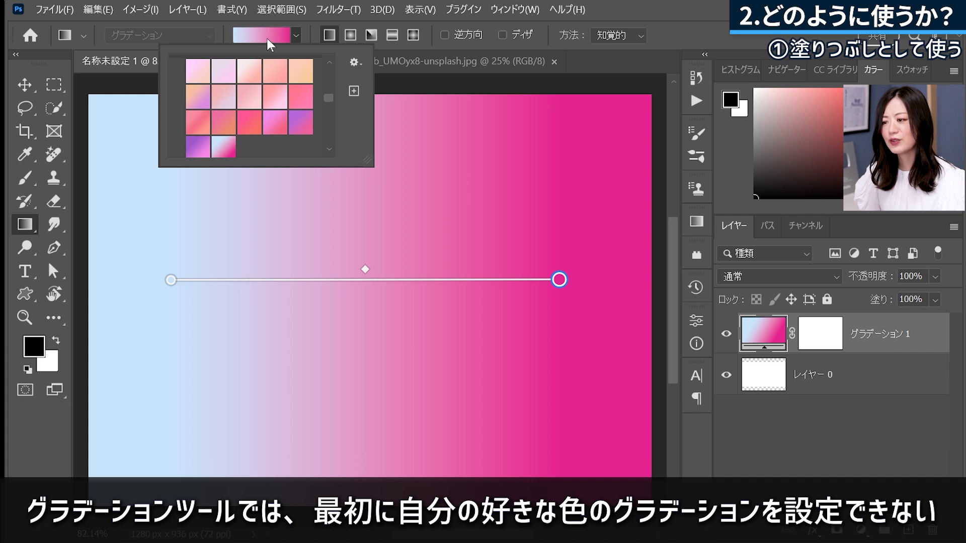
{"action": "left_click", "coordinate": [265, 36]}
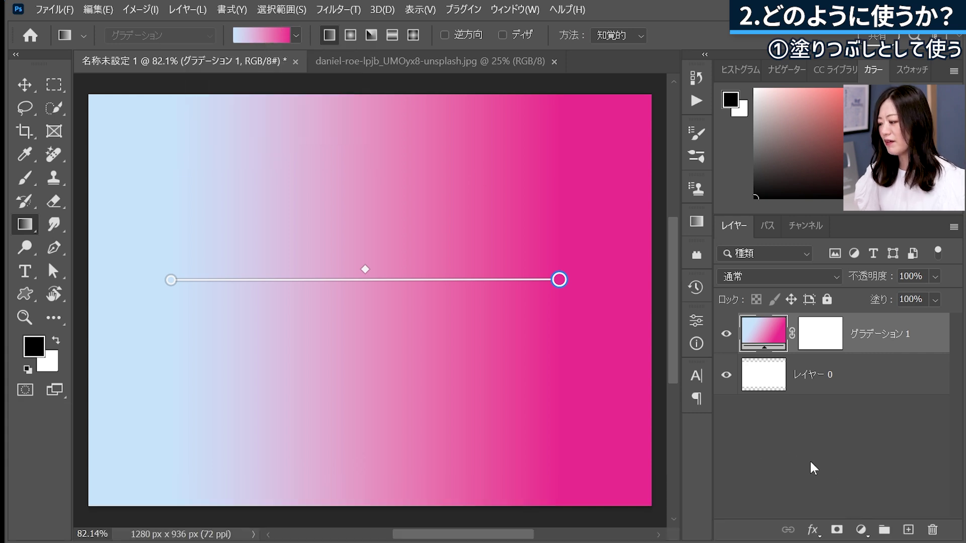
{"action": "left_click", "coordinate": [861, 531]}
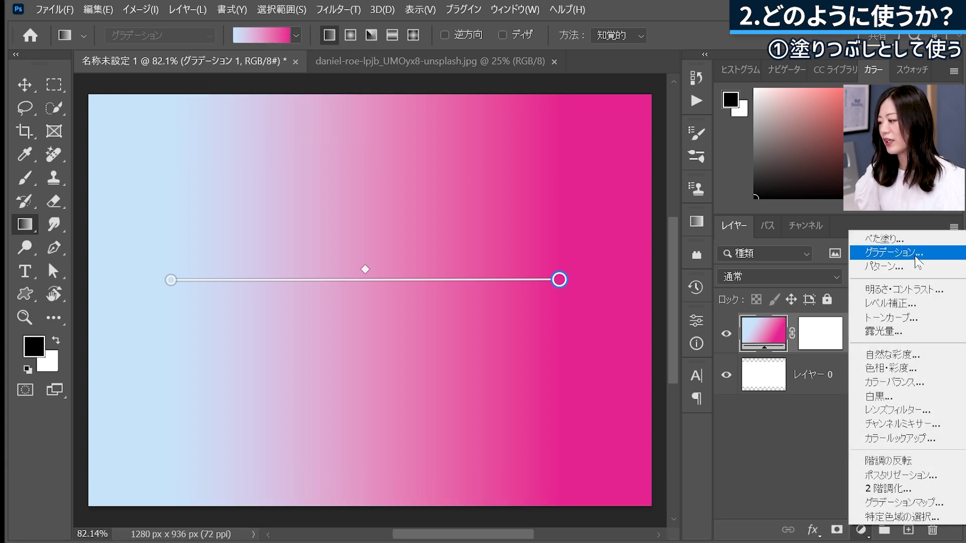
Add a gradient fill layer whose left stop is salmon red, fading to transparent
{"action": "left_click", "coordinate": [915, 253]}
{"action": "left_click", "coordinate": [376, 271]}
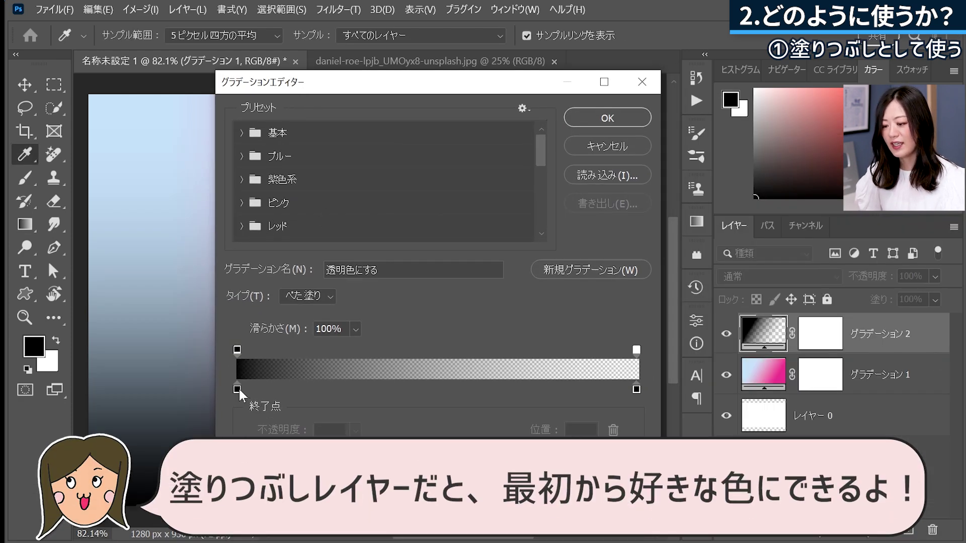
{"action": "double_click", "coordinate": [237, 389]}
{"action": "left_click_drag", "start_coordinate": [347, 263], "coordinate": [344, 207]}
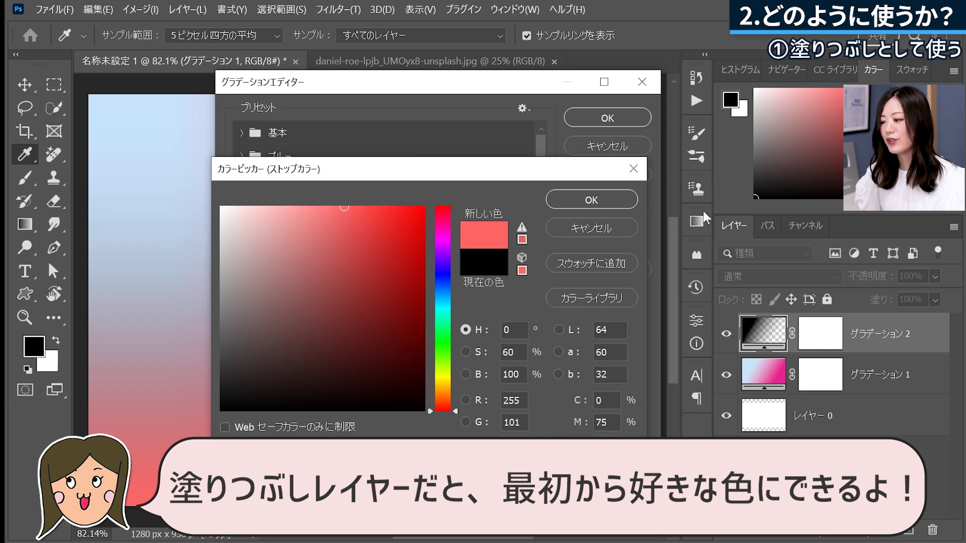
{"action": "left_click", "coordinate": [591, 199]}
{"action": "left_click", "coordinate": [608, 118]}
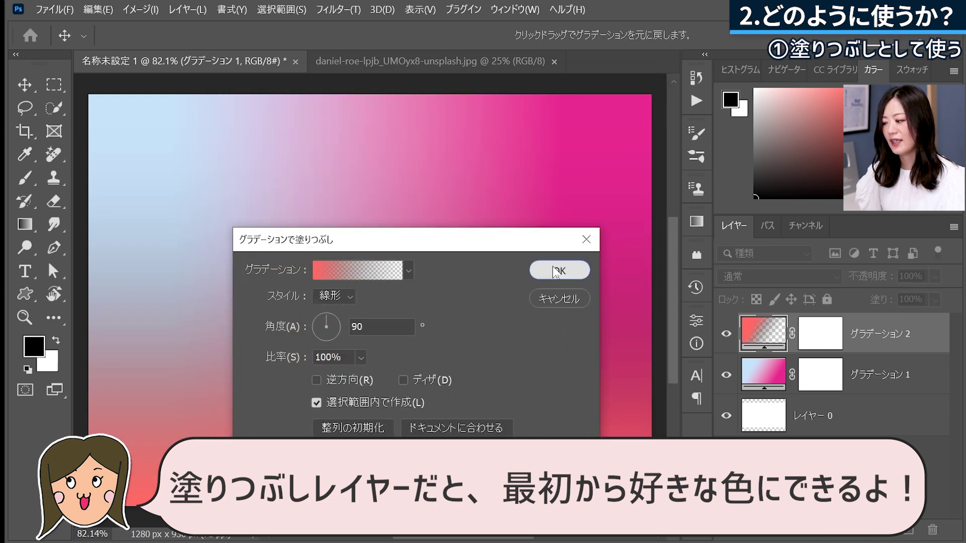
{"action": "left_click", "coordinate": [555, 272]}
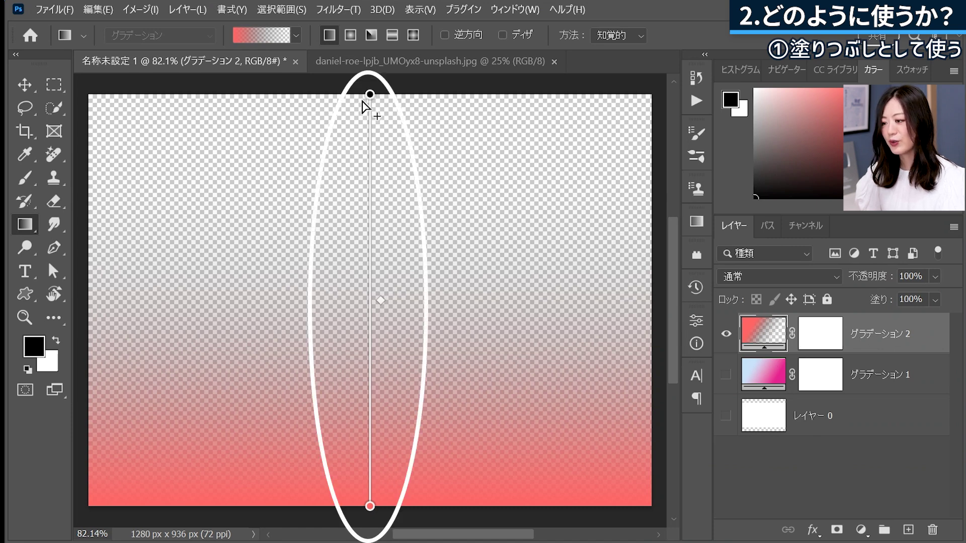
Recolour the bottom gradient stop blue and drag the gradient's transition lower on the canvas
{"action": "double_click", "coordinate": [370, 507]}
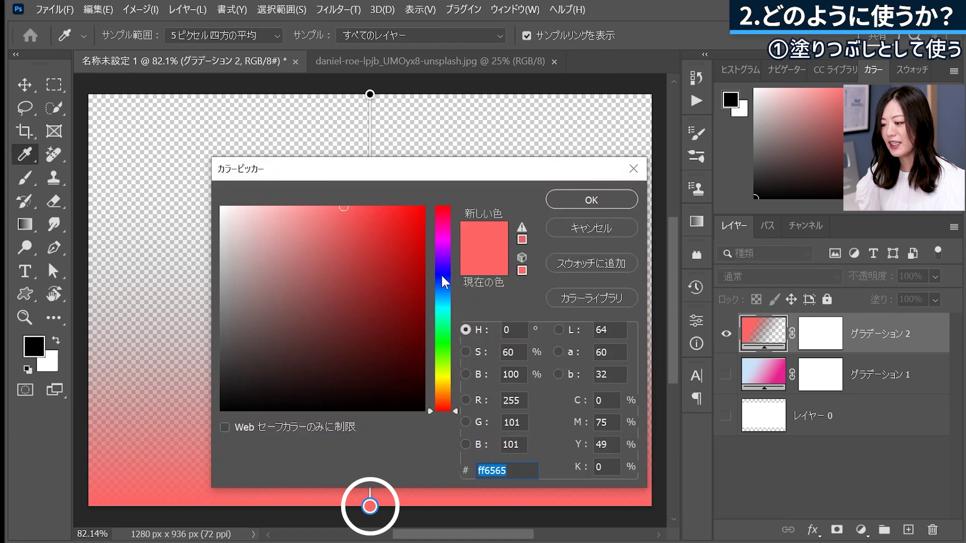
{"action": "left_click", "coordinate": [443, 275]}
{"action": "left_click", "coordinate": [566, 204]}
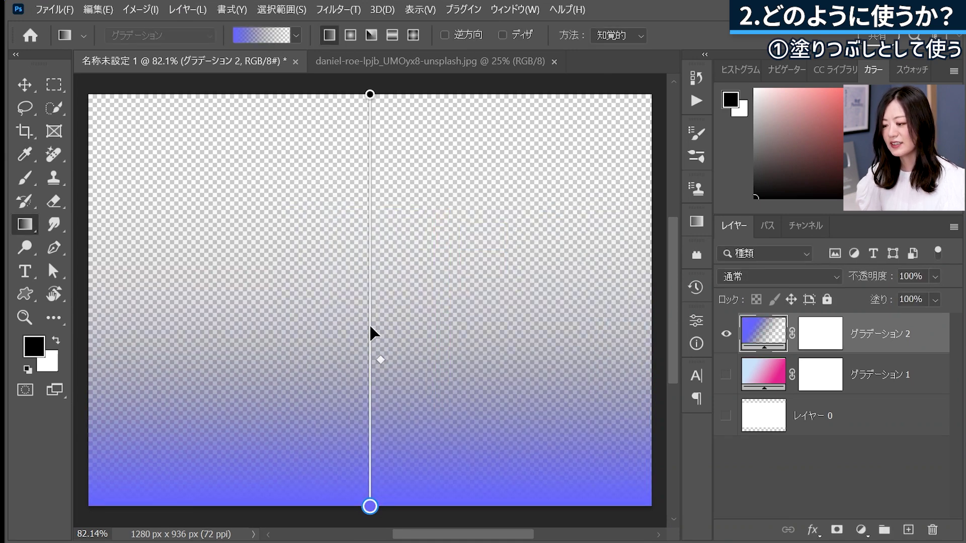
{"action": "mouse_move", "coordinate": [380, 216]}
{"action": "left_mouse_down"}
{"action": "mouse_move", "coordinate": [380, 402]}
{"action": "mouse_move", "coordinate": [381, 324]}
{"action": "left_mouse_up"}
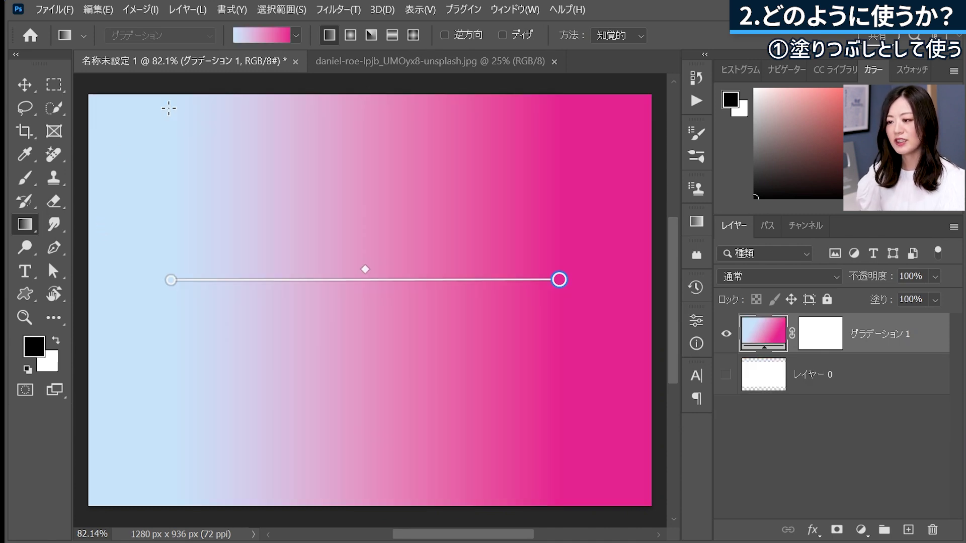
Browse the saved gradient presets in the options bar, then close the list
{"action": "left_click", "coordinate": [296, 35]}
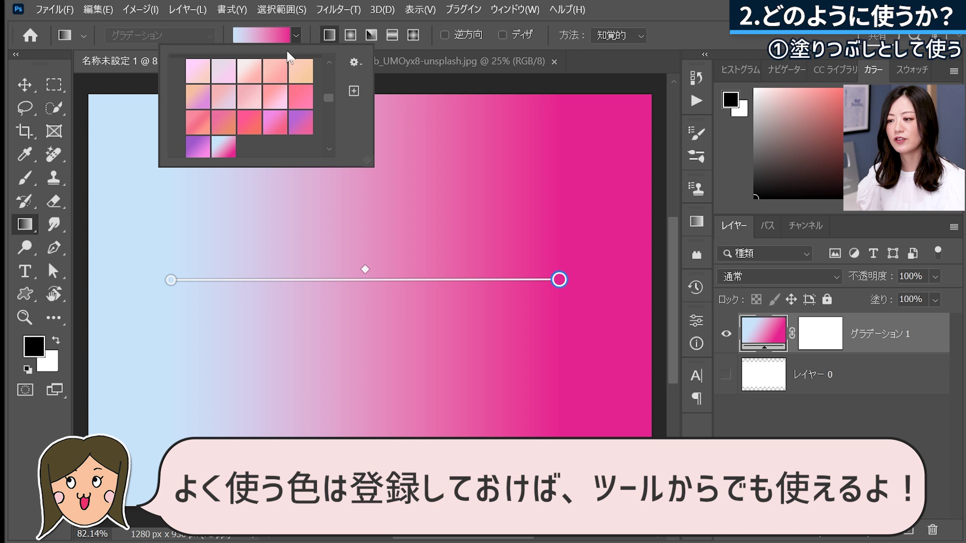
{"action": "left_click", "coordinate": [300, 36]}
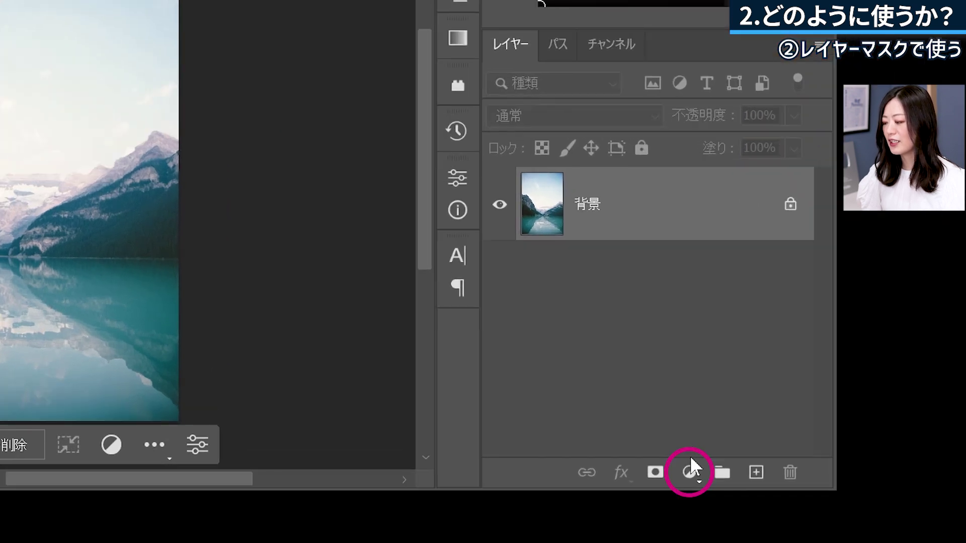
Add a トーンカーブ adjustment layer with the midtone point raised to brighten the lake photo
{"action": "left_click", "coordinate": [690, 482]}
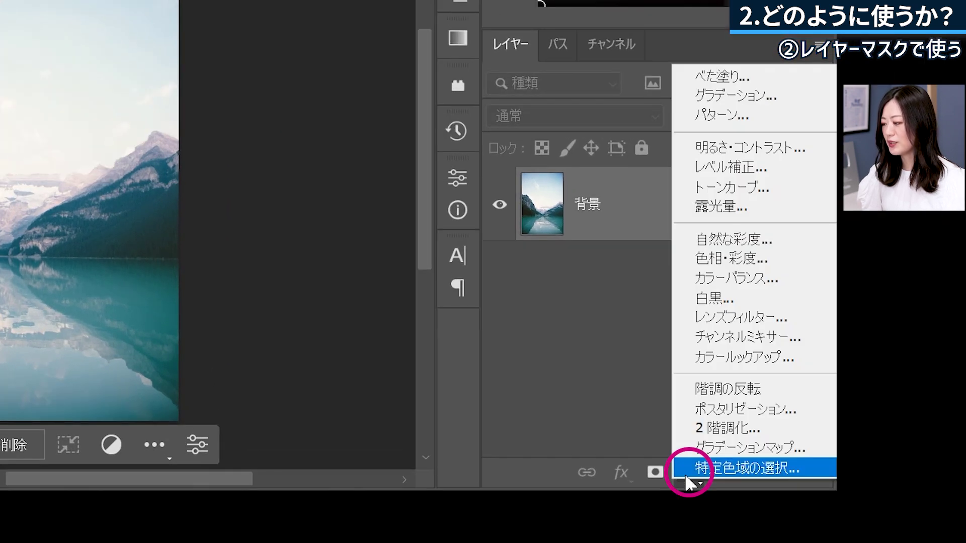
{"action": "left_click", "coordinate": [755, 187]}
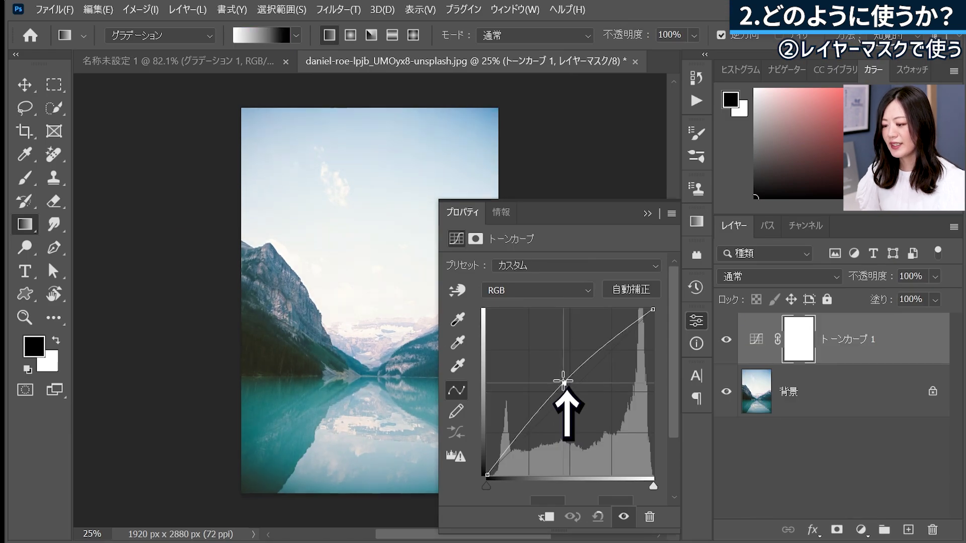
{"action": "left_click_drag", "start_coordinate": [563, 381], "coordinate": [561, 358]}
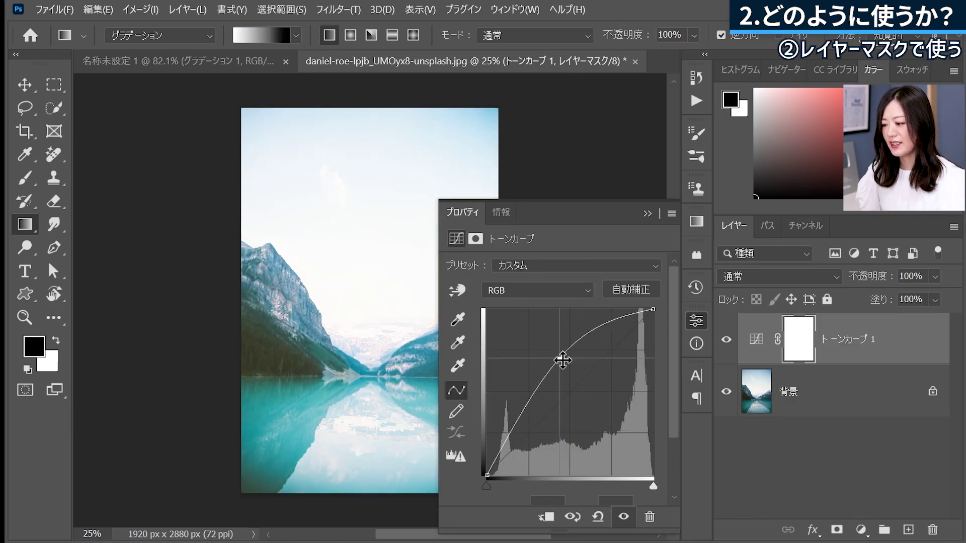
{"action": "left_click", "coordinate": [649, 214]}
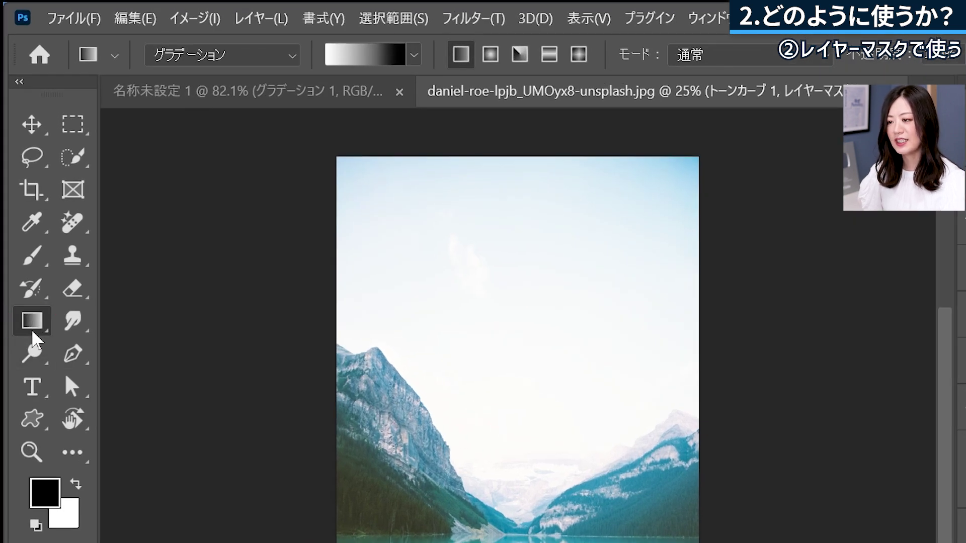
Draw a black-to-white linear gradient on the トーンカーブ 1 mask from the lower lake up to the mountains
{"action": "left_click", "coordinate": [414, 54]}
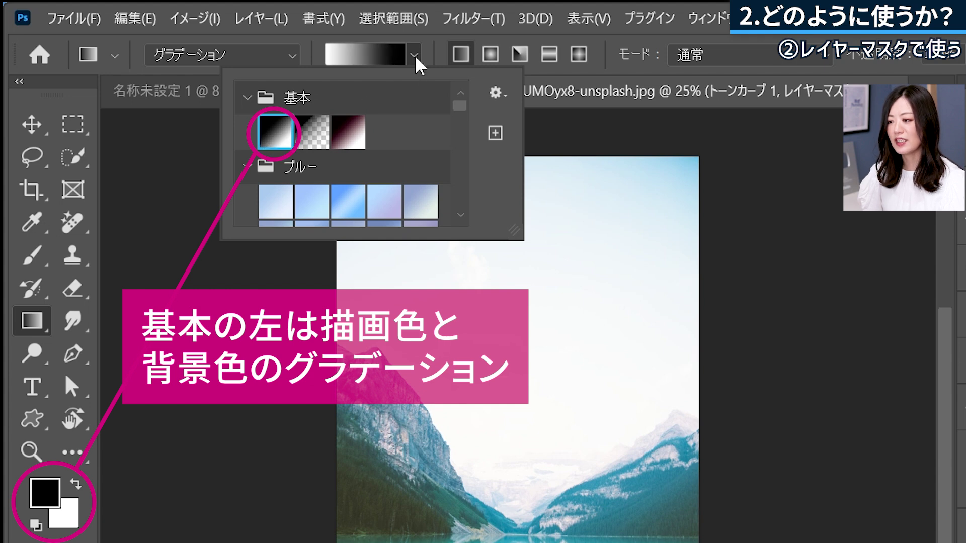
{"action": "left_click", "coordinate": [414, 55]}
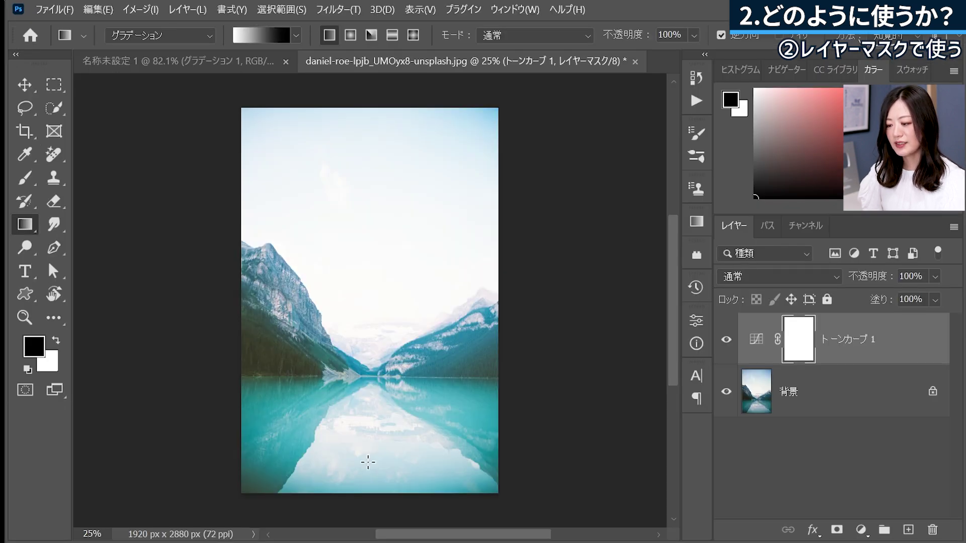
{"action": "left_click_drag", "start_coordinate": [368, 462], "coordinate": [372, 326]}
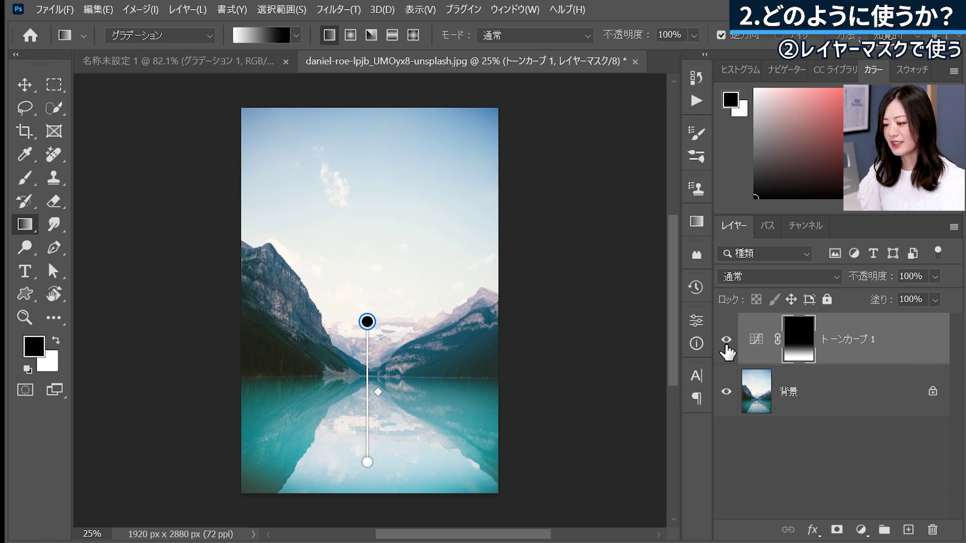
Hide and then re-show the トーンカーブ 1 layer to compare the lake before and after
{"action": "left_click", "coordinate": [727, 347]}
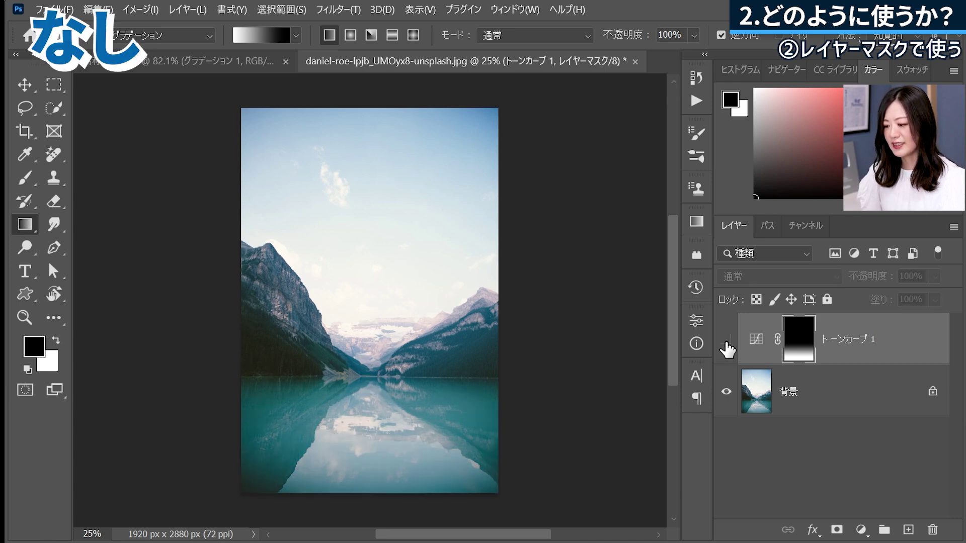
{"action": "left_click", "coordinate": [726, 342]}
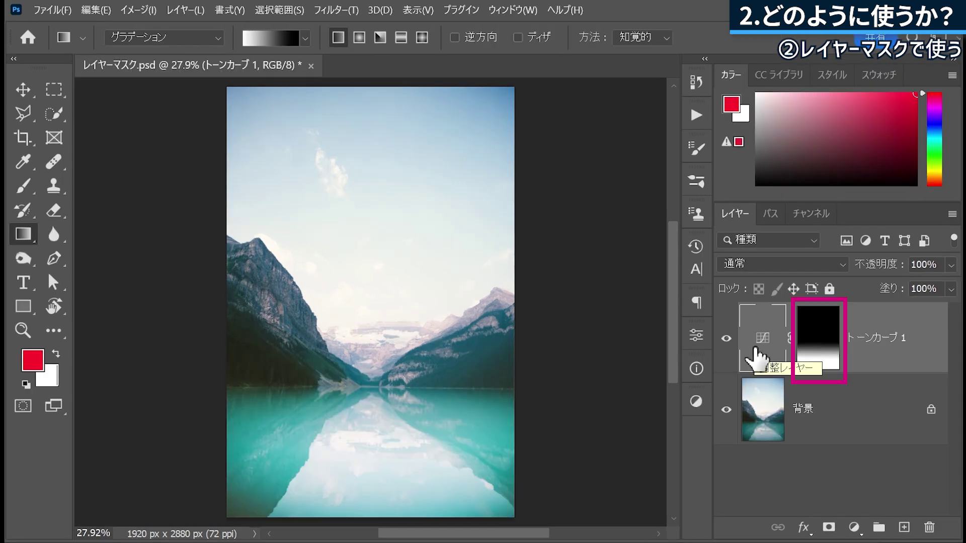
Reposition the tone curve mask's black-to-white gradient toward the sky and try radial/angle styles
{"action": "left_click", "coordinate": [816, 337]}
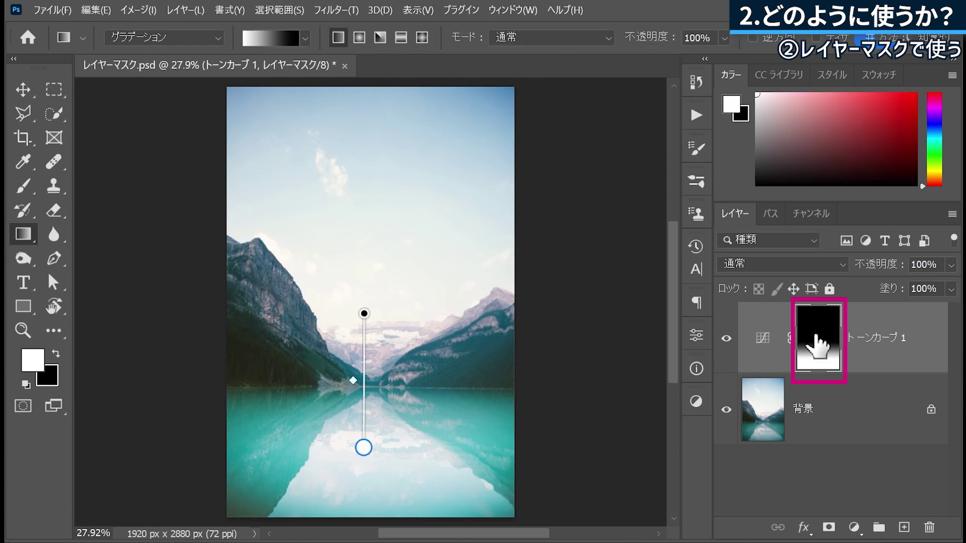
{"action": "mouse_move", "coordinate": [363, 447]}
{"action": "left_mouse_down"}
{"action": "mouse_move", "coordinate": [477, 393]}
{"action": "mouse_move", "coordinate": [289, 410]}
{"action": "mouse_move", "coordinate": [417, 261]}
{"action": "mouse_move", "coordinate": [346, 454]}
{"action": "mouse_move", "coordinate": [371, 458]}
{"action": "left_mouse_up"}
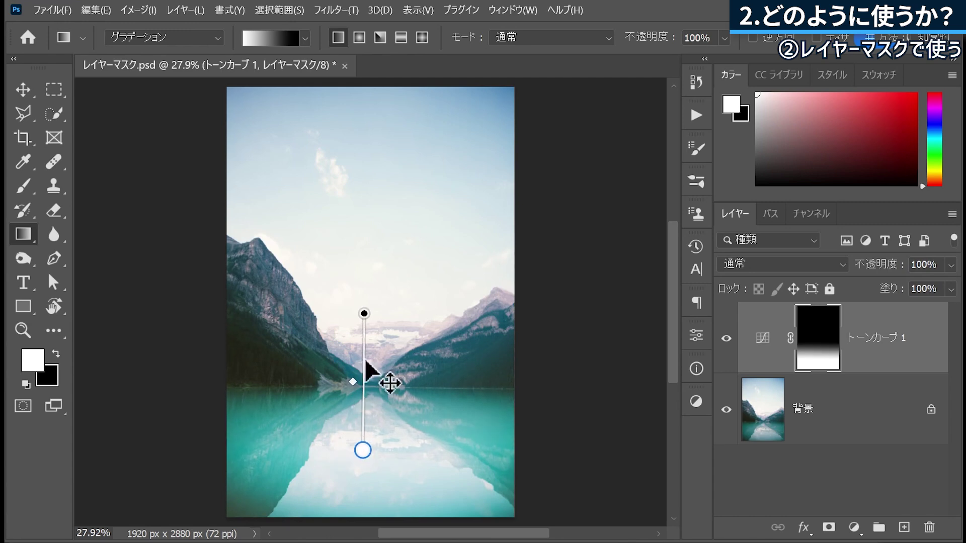
{"action": "left_click_drag", "start_coordinate": [363, 313], "coordinate": [367, 153]}
{"action": "left_click_drag", "start_coordinate": [367, 451], "coordinate": [367, 388]}
{"action": "left_click_drag", "start_coordinate": [369, 156], "coordinate": [369, 190]}
{"action": "mouse_move", "coordinate": [357, 289]}
{"action": "left_mouse_down"}
{"action": "mouse_move", "coordinate": [351, 345]}
{"action": "mouse_move", "coordinate": [357, 299]}
{"action": "left_mouse_up"}
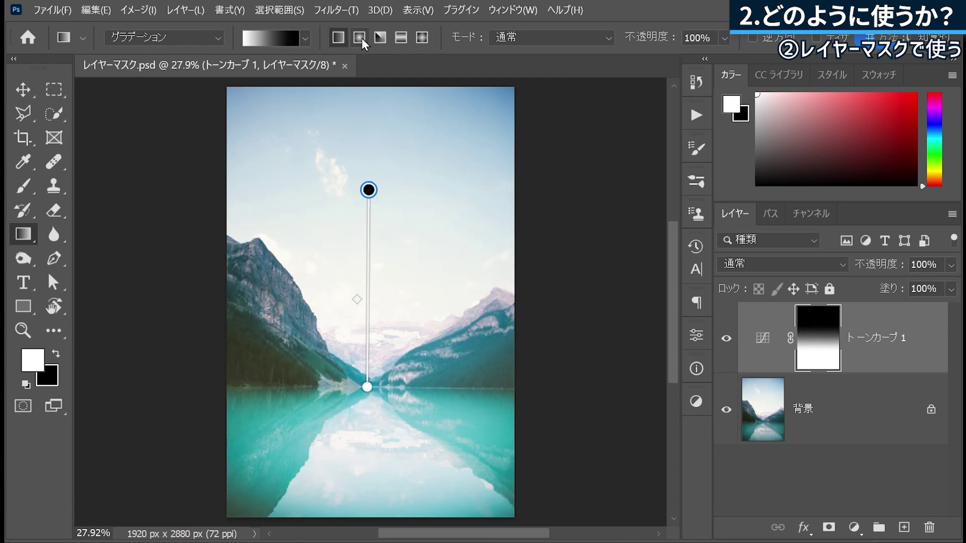
{"action": "left_click", "coordinate": [362, 40]}
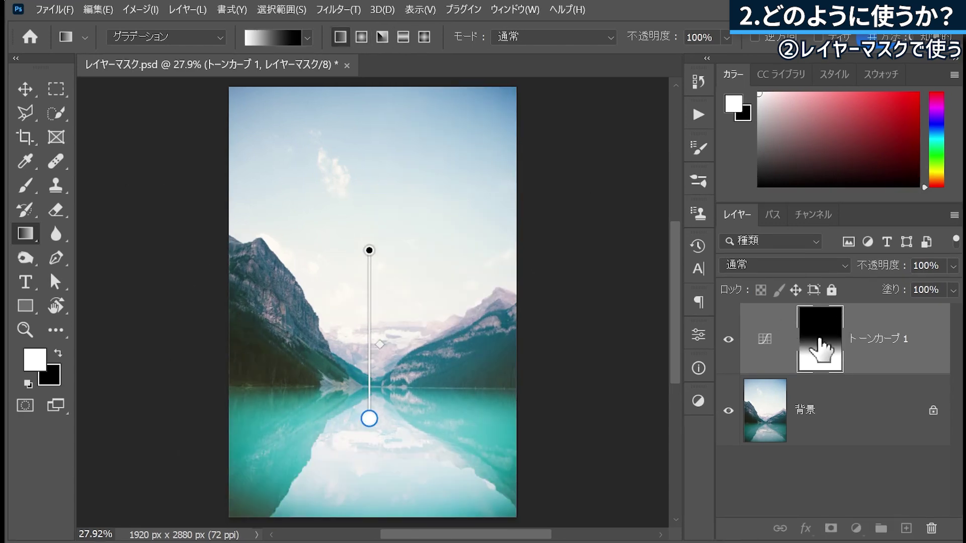
Save the document as グラデーション-レイヤーマスク.psd, accepting the PSD format options
{"action": "left_click", "coordinate": [53, 10]}
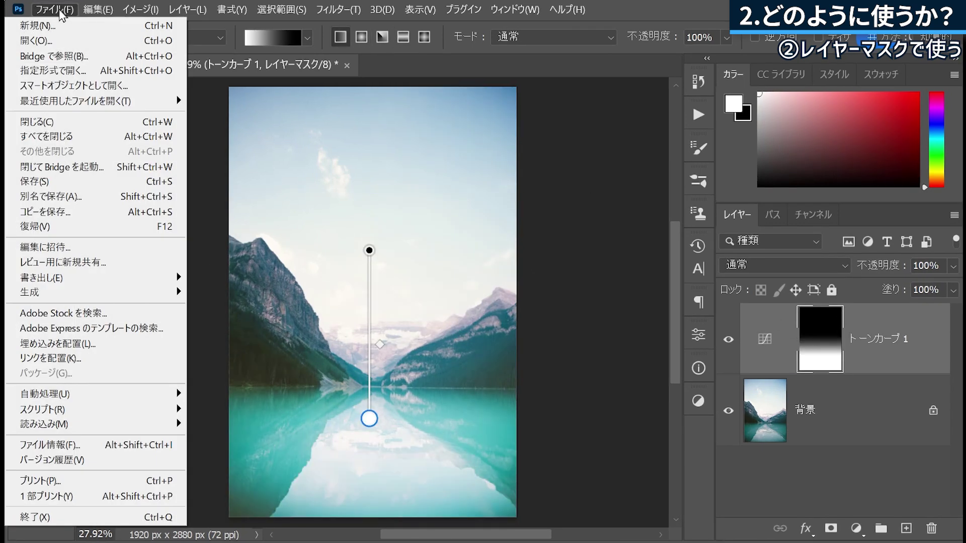
{"action": "left_click", "coordinate": [60, 197]}
{"action": "type", "text": "グラデーション-レイヤーマスク.psd"}
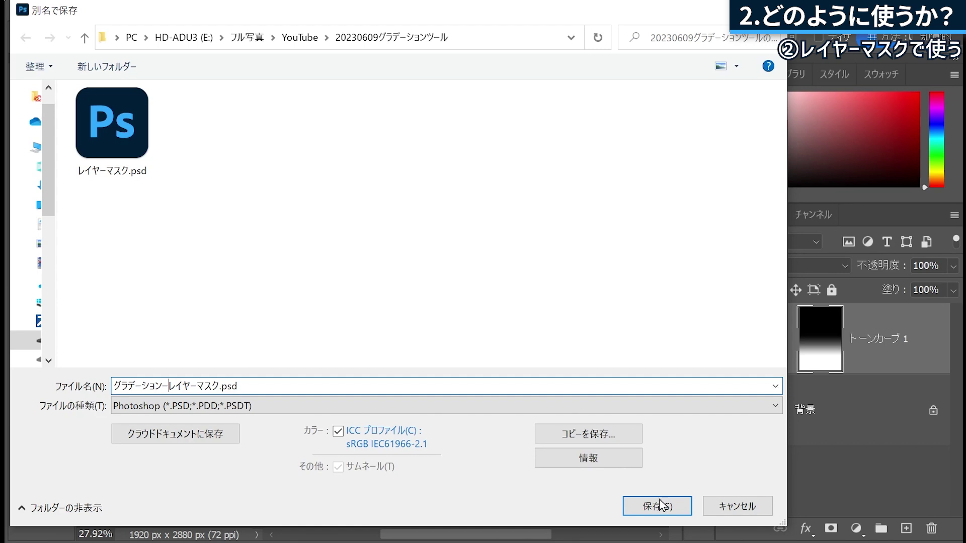
{"action": "left_click", "coordinate": [661, 505]}
{"action": "left_click", "coordinate": [836, 168]}
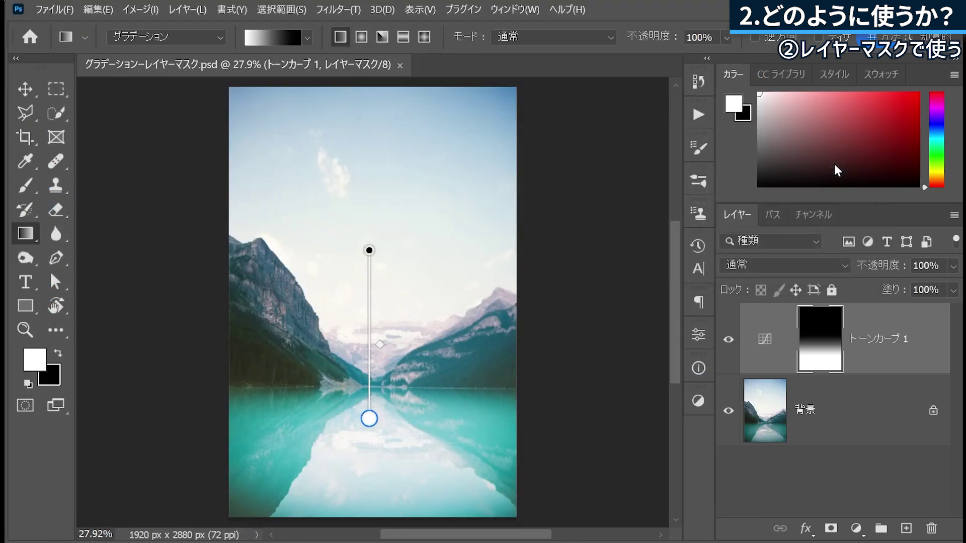
Close Photoshop and reopen グラデーション-レイヤーマスク.psd from File Explorer
{"action": "left_click", "coordinate": [835, 99]}
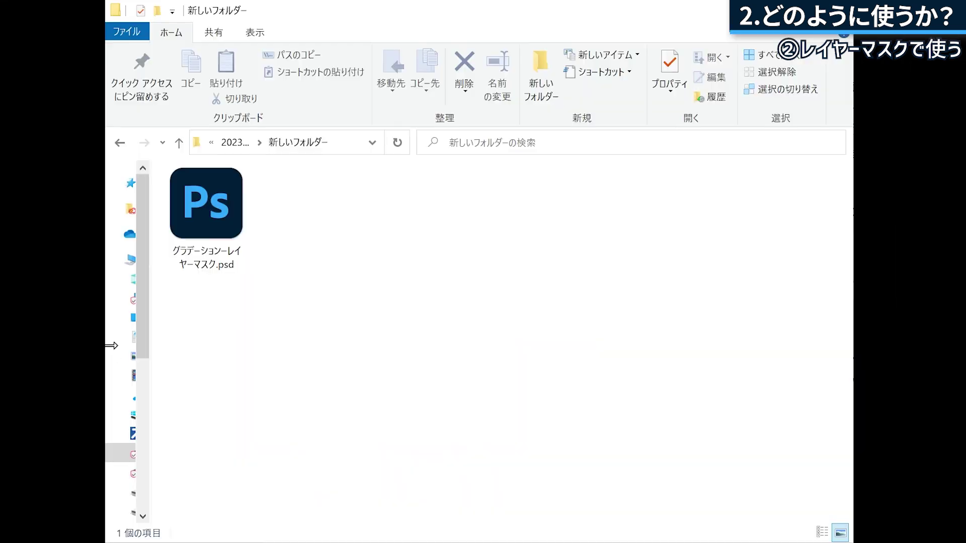
{"action": "left_click", "coordinate": [211, 204]}
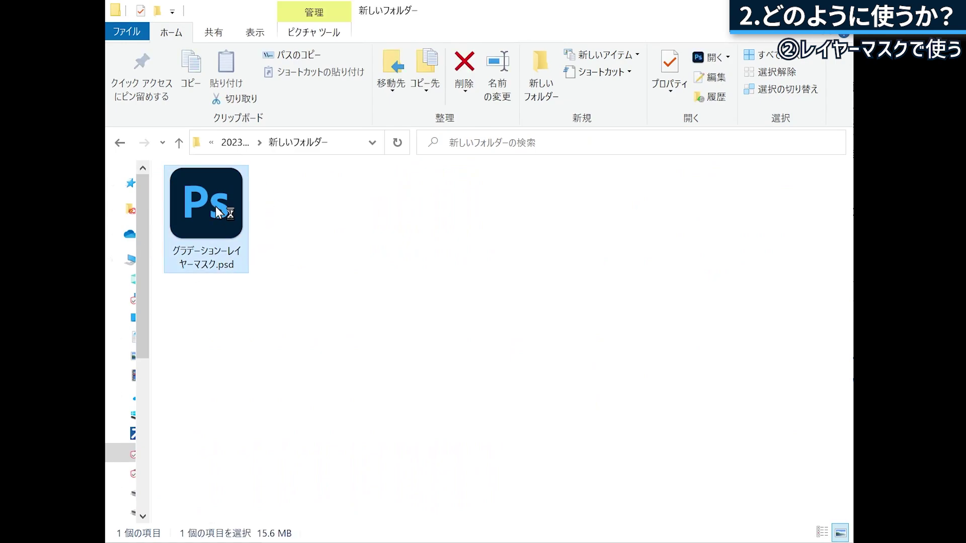
{"action": "double_click", "coordinate": [215, 206]}
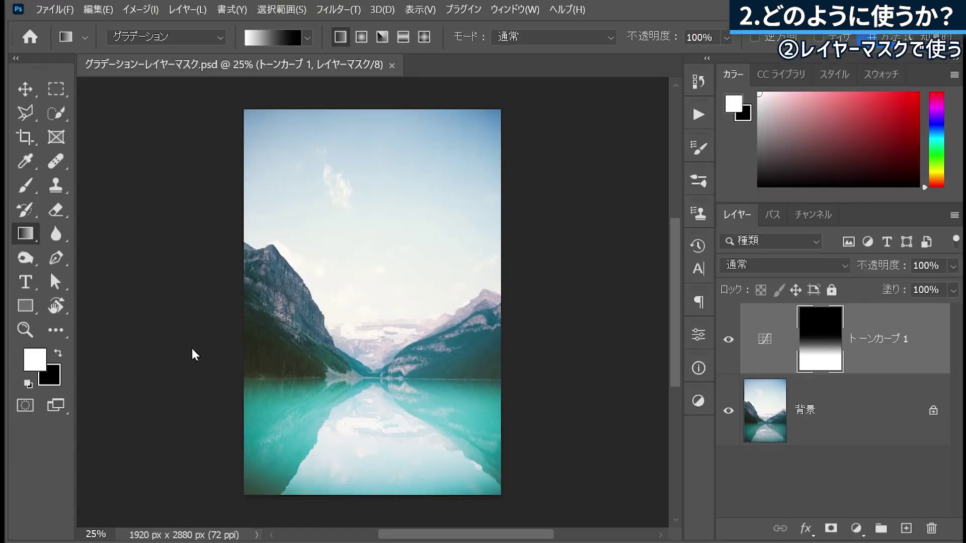
{"action": "left_click", "coordinate": [776, 359]}
{"action": "left_click", "coordinate": [813, 348]}
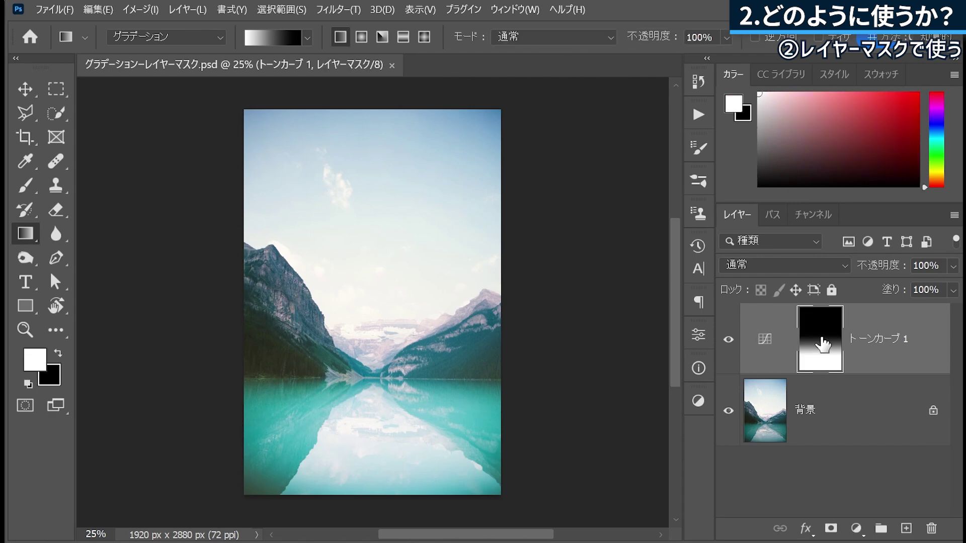